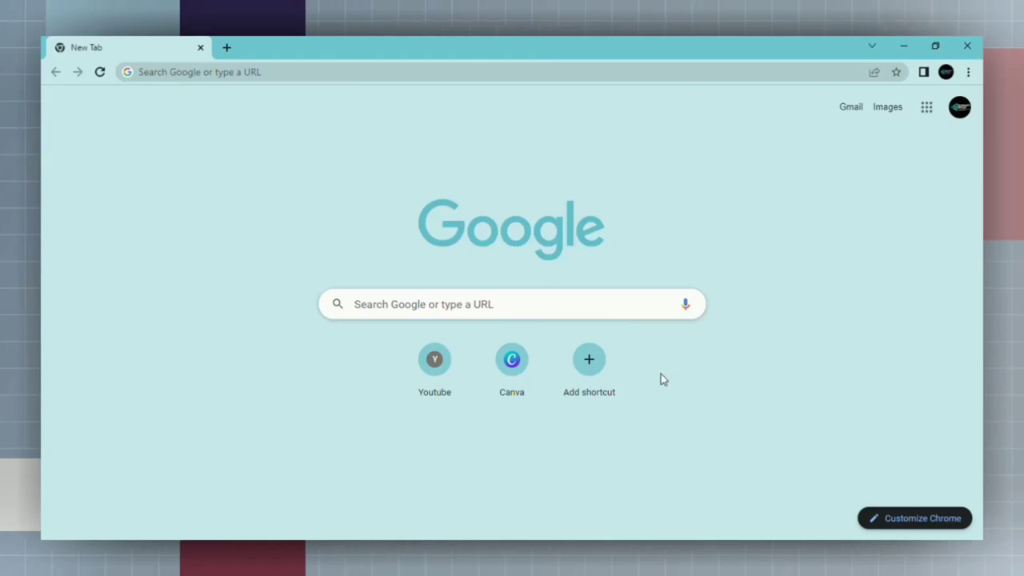
- Open Canva and start a blank 2560 × 1440 px YouTube Banner design
click(509, 374)
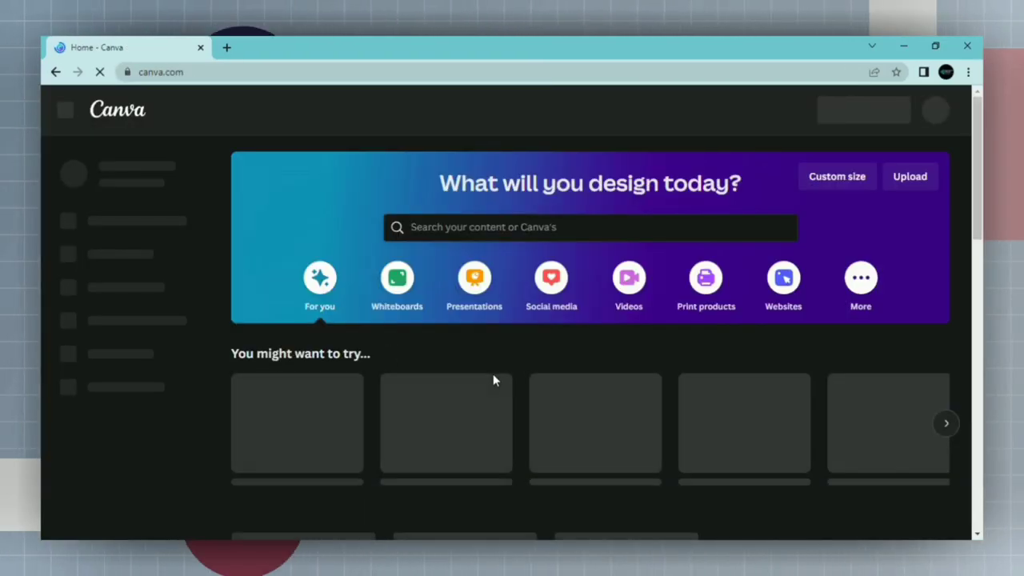
scroll(493, 381, down, 1)
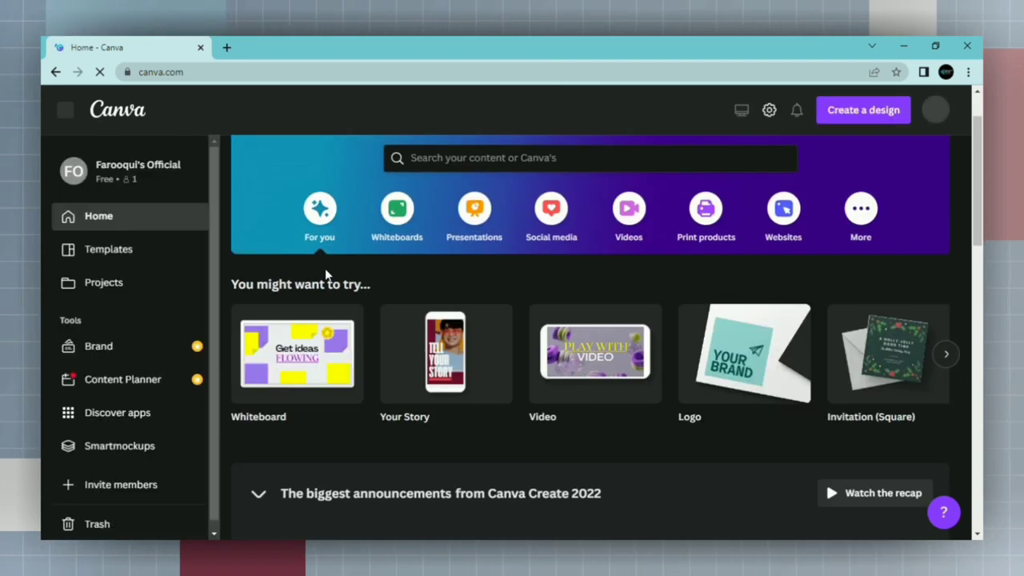
scroll(267, 313, down, 2)
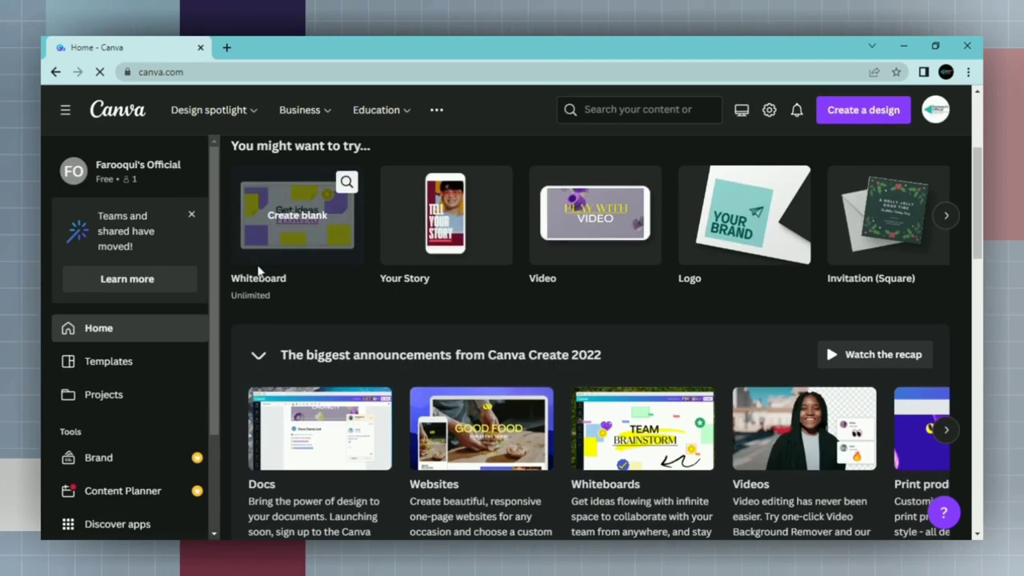
scroll(948, 292, up, 1)
click(946, 286)
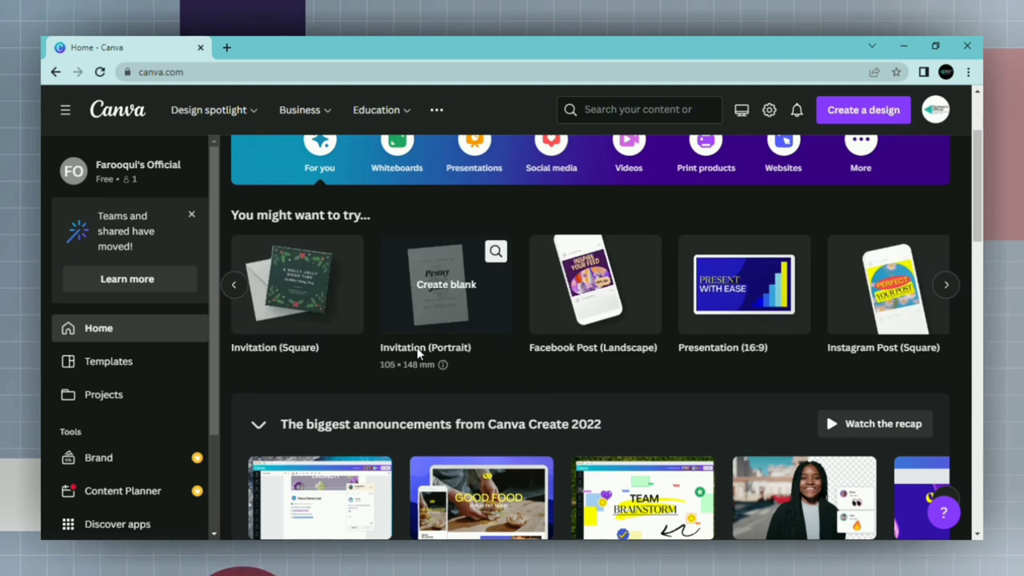
click(947, 284)
scroll(600, 285, right, 5)
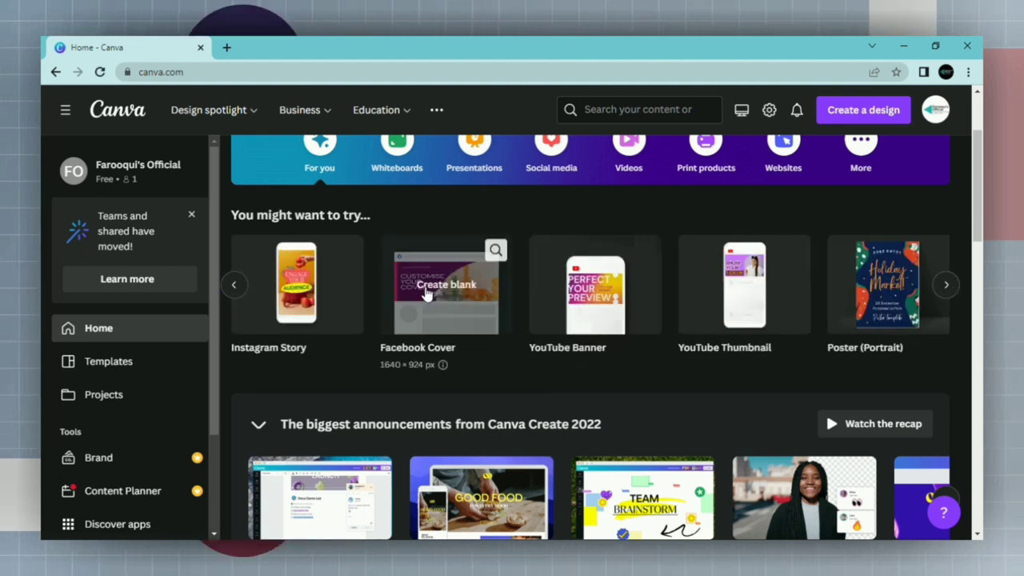
mouse_move(596, 290)
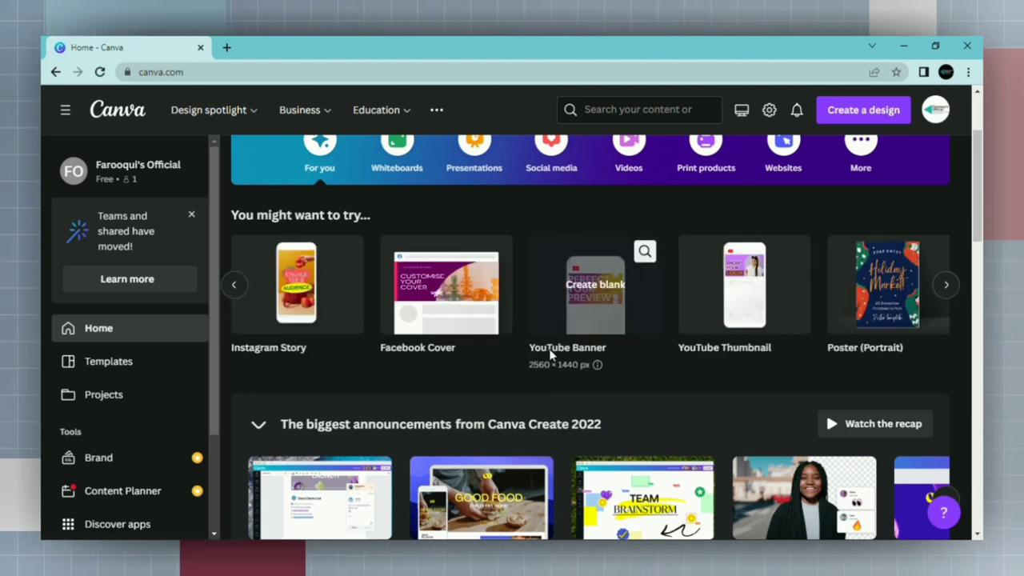
click(584, 298)
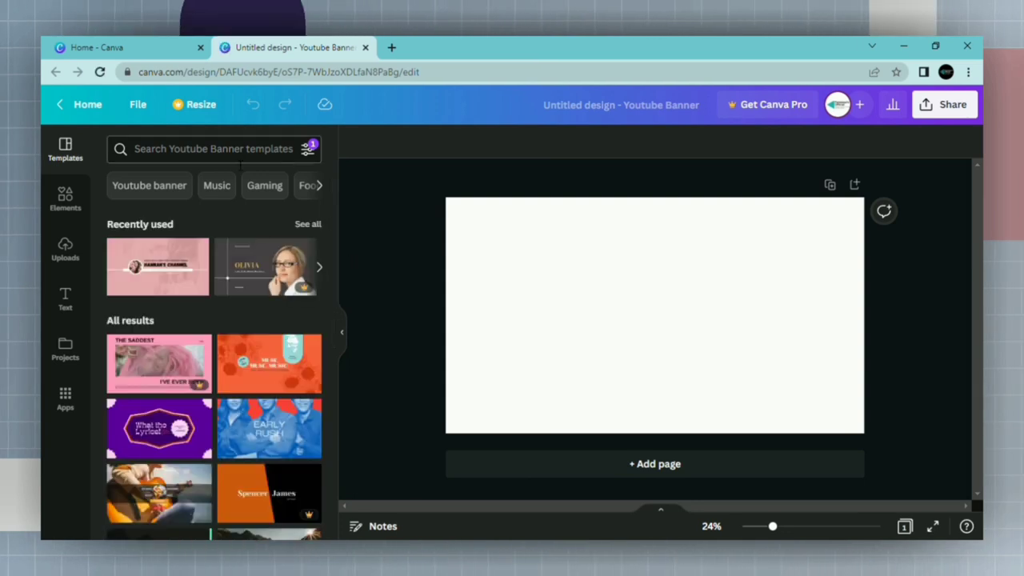
- Browse the banner templates and try a blue-and-black profile template
scroll(213, 200, down, 2)
scroll(204, 264, down, 2)
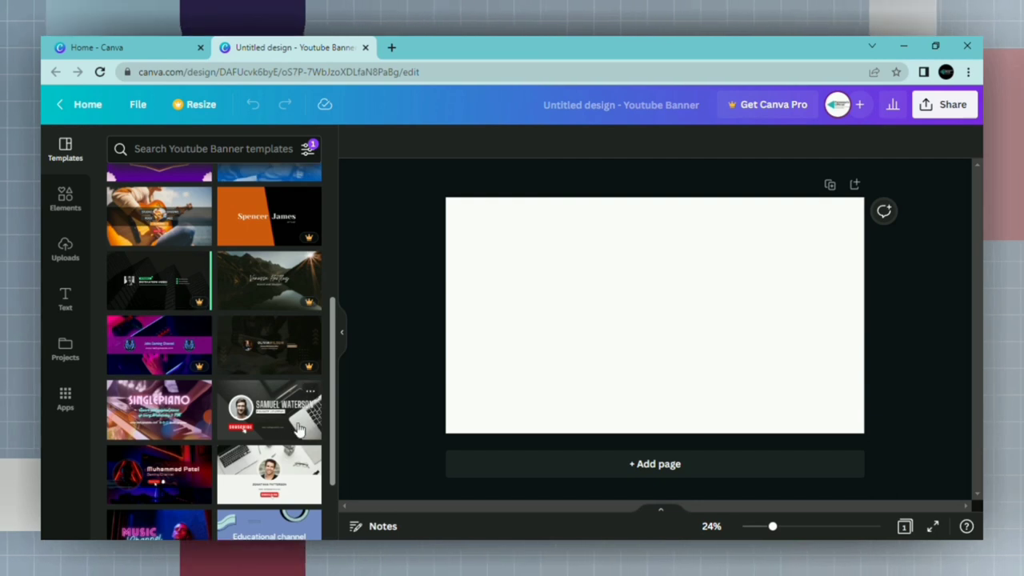
scroll(298, 430, down, 3)
scroll(206, 338, down, 3)
scroll(240, 456, down, 3)
scroll(252, 435, down, 3)
scroll(250, 335, down, 3)
scroll(142, 286, down, 3)
scroll(115, 338, down, 3)
scroll(236, 224, down, 2)
click(177, 253)
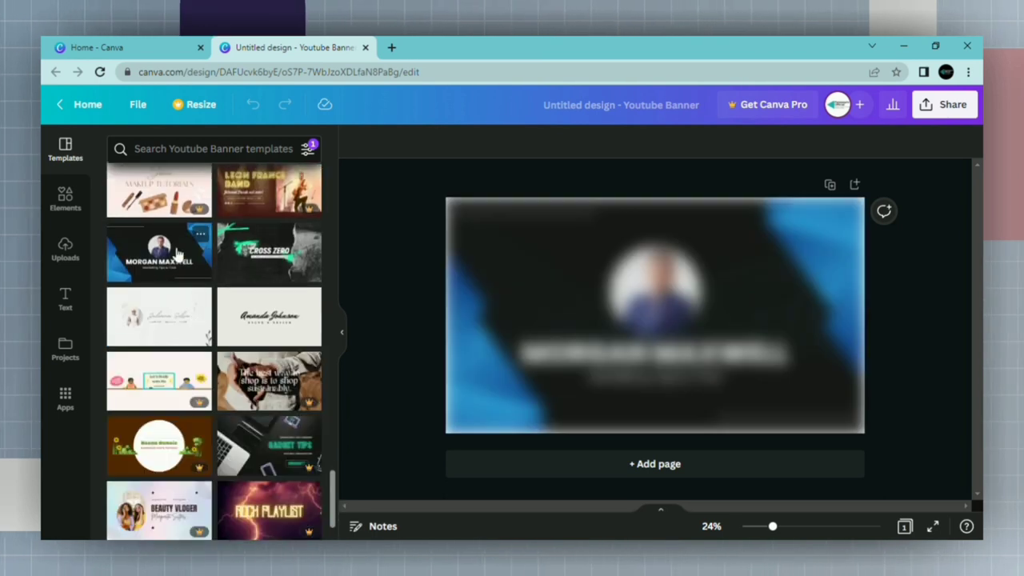
scroll(178, 252, down, 2)
- Search templates for 'music' and try music templates like Duniya Di Khair
click(200, 149)
text(music)
key(Return)
click(251, 304)
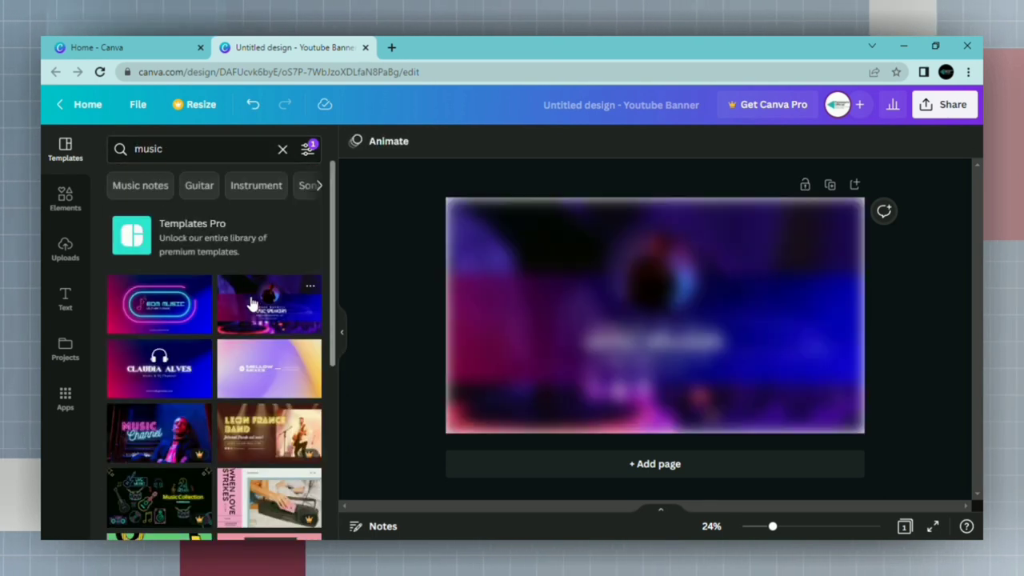
scroll(251, 304, down, 3)
click(269, 320)
click(269, 257)
scroll(236, 164, up, 3)
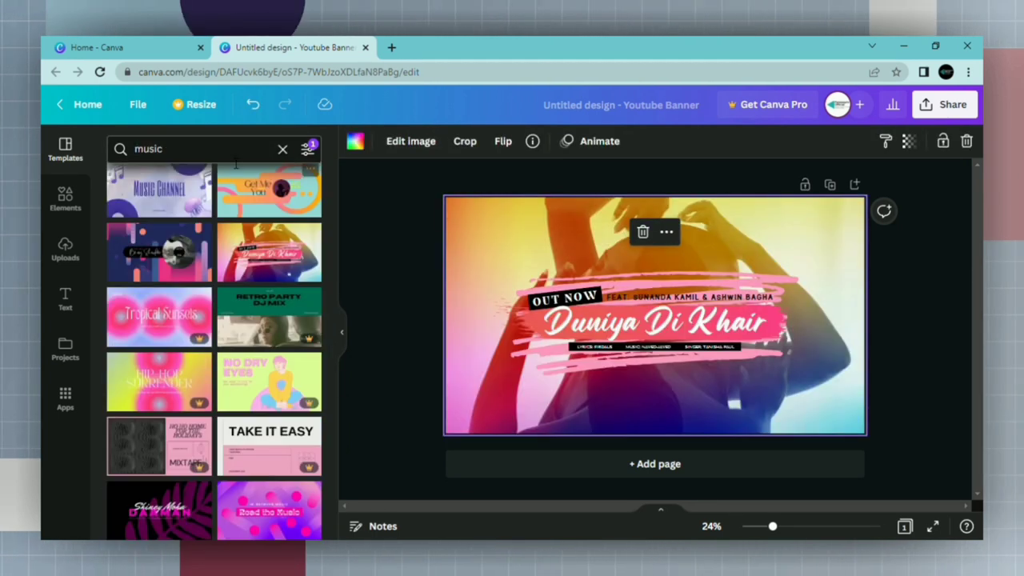
- Search 'graphics', then 'computer', and apply the laptop-desk GADGET Review template
click(282, 149)
text(graphics)
key(Return)
click(200, 148)
click(178, 239)
click(283, 149)
text(computer)
key(Return)
click(269, 304)
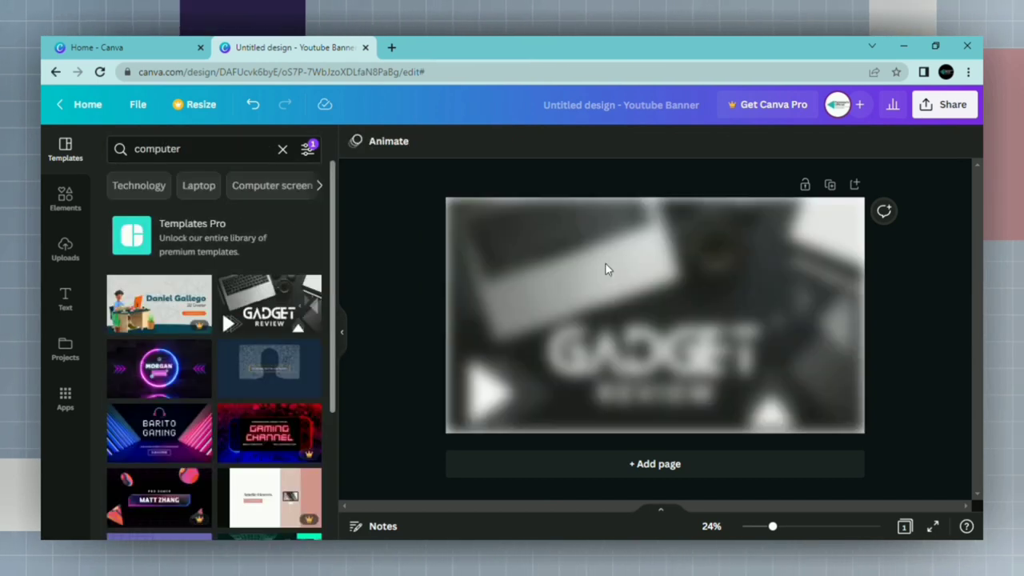
- Collapse the templates panel and move the singer credit text to the top-left
click(691, 326)
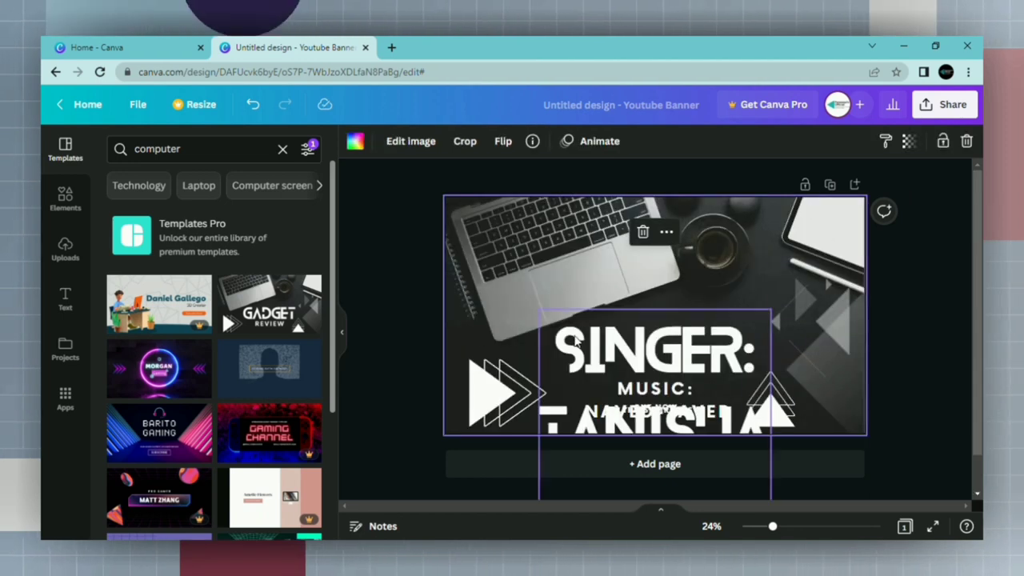
click(350, 342)
mouse_move(587, 417)
mouse_down()
mouse_move(547, 370)
mouse_move(606, 344)
mouse_move(542, 362)
mouse_up()
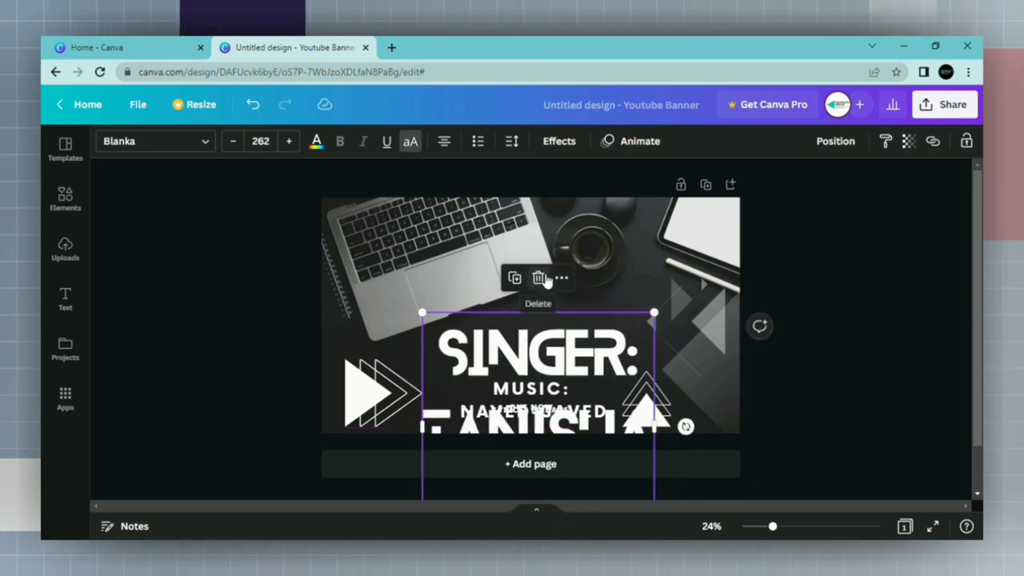
drag(542, 341, 453, 233)
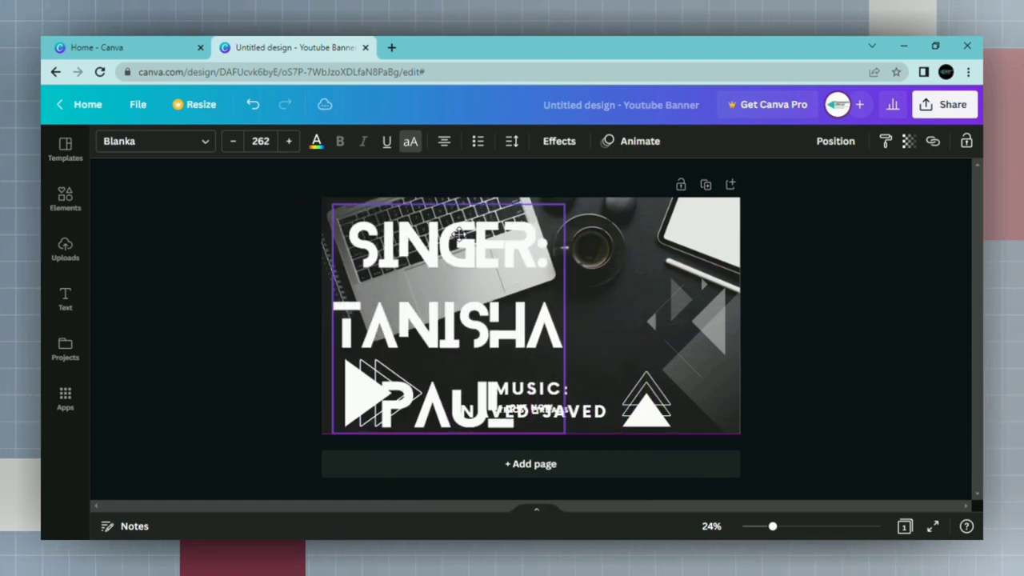
- Shrink the singer credit text to font size 100
click(244, 146)
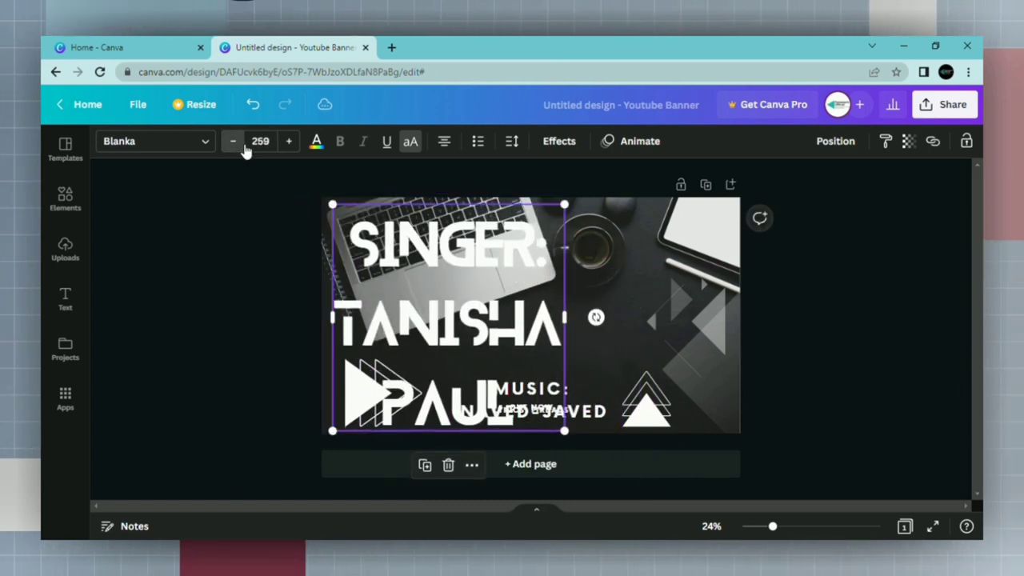
click(244, 147)
click(244, 149)
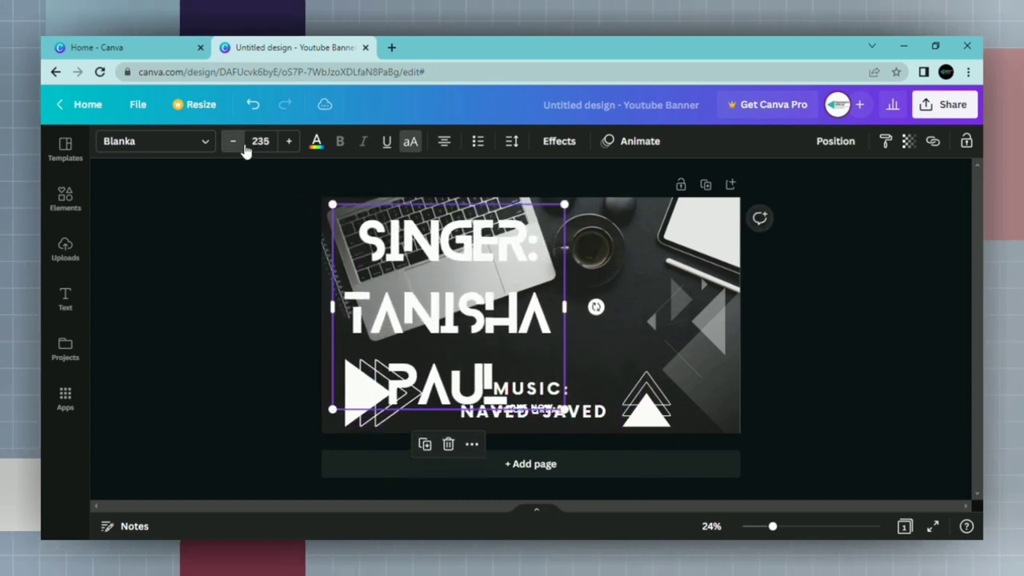
click(260, 142)
text(10)
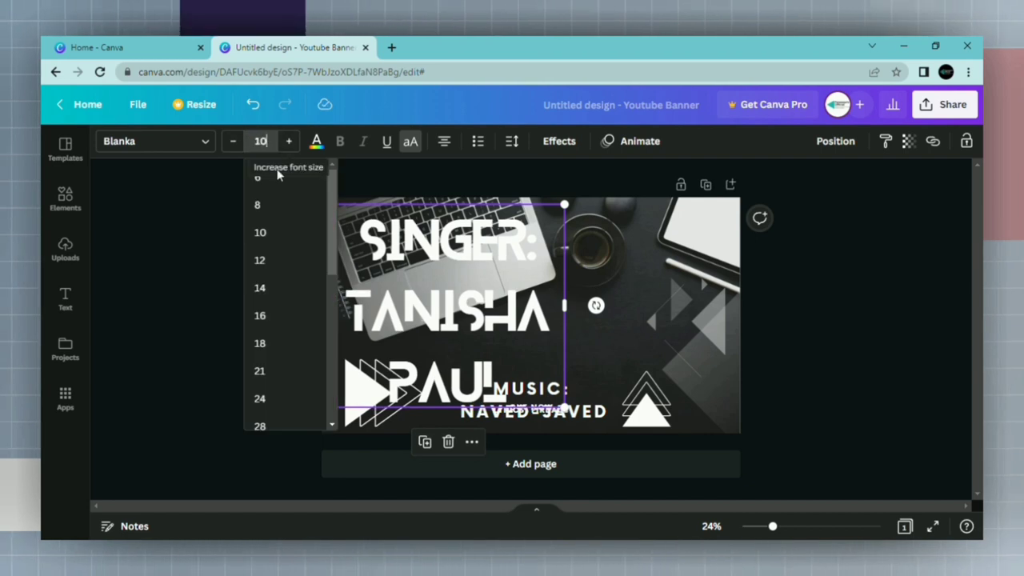
text(0)
key(Return)
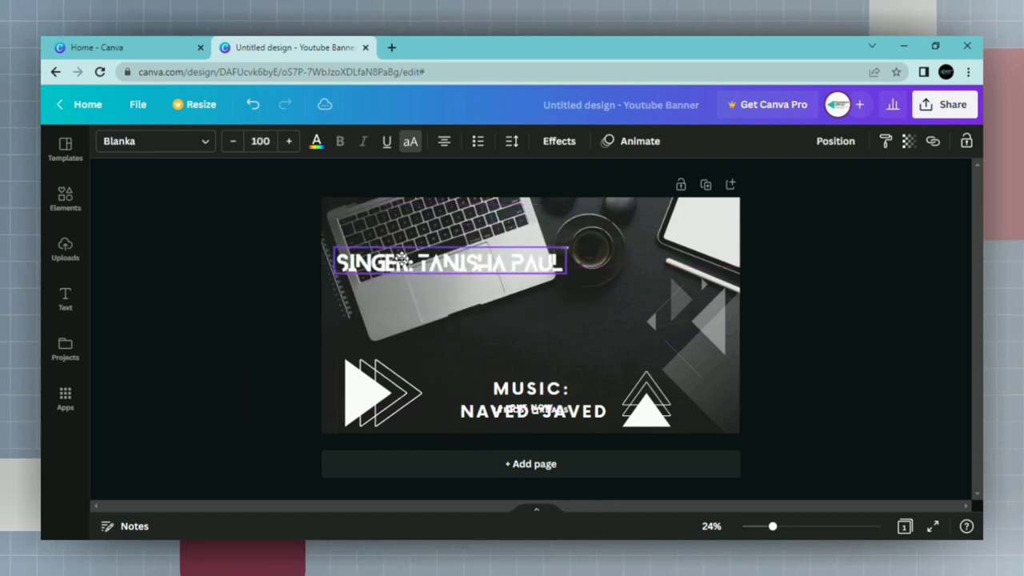
- Move the singer credit to mid-banner and delete the music credit text
drag(394, 208, 423, 307)
click(513, 398)
key(Delete)
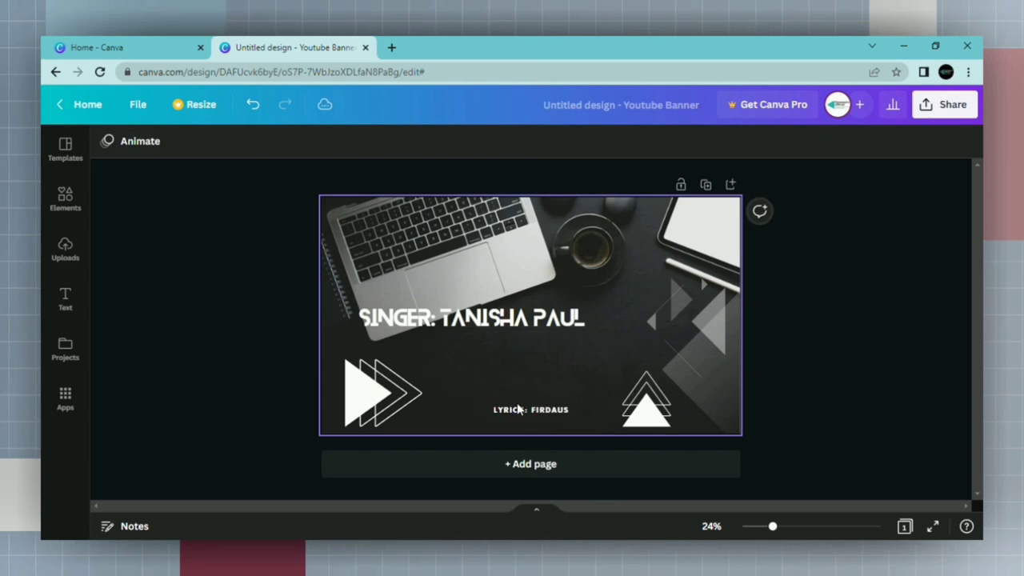
- Centre the credit text box and replace its wording with FAROOQUI OFFICIAL
mouse_move(519, 318)
mouse_down()
mouse_move(591, 320)
mouse_move(579, 319)
mouse_up()
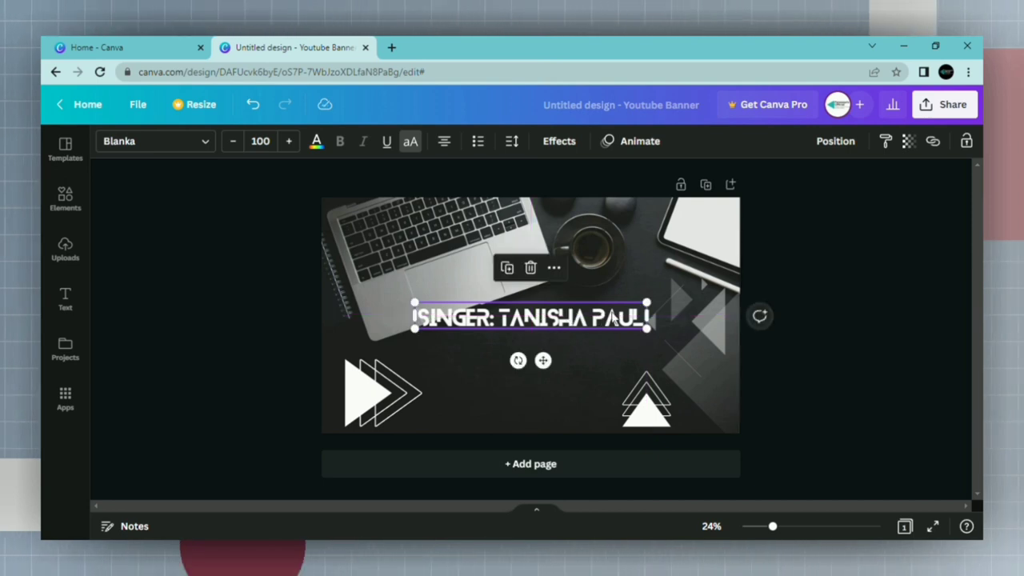
key(ctrl+a)
key(BackSpace)
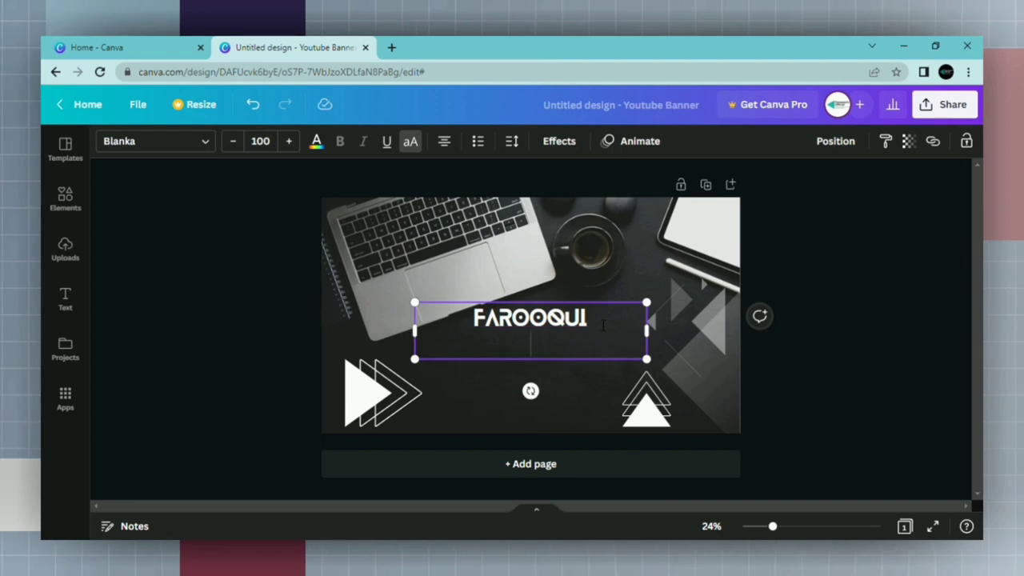
text(OFFICIAL)
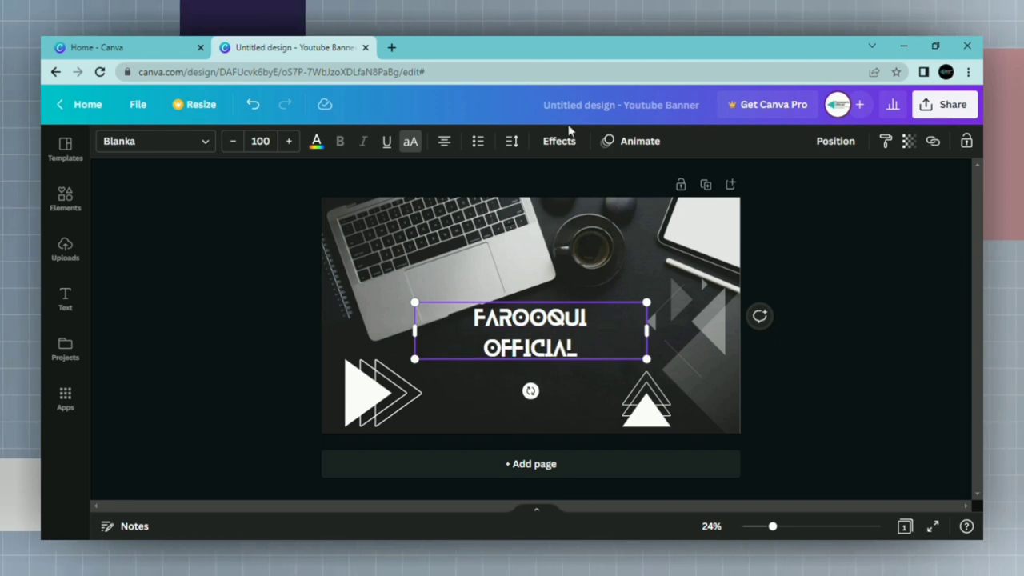
- Set the title's letter spacing to 0 and line spacing to 0.5
click(512, 142)
mouse_move(558, 209)
mouse_down()
mouse_move(573, 214)
mouse_move(558, 212)
mouse_up()
mouse_move(597, 242)
mouse_down()
mouse_move(686, 242)
mouse_move(525, 242)
mouse_up()
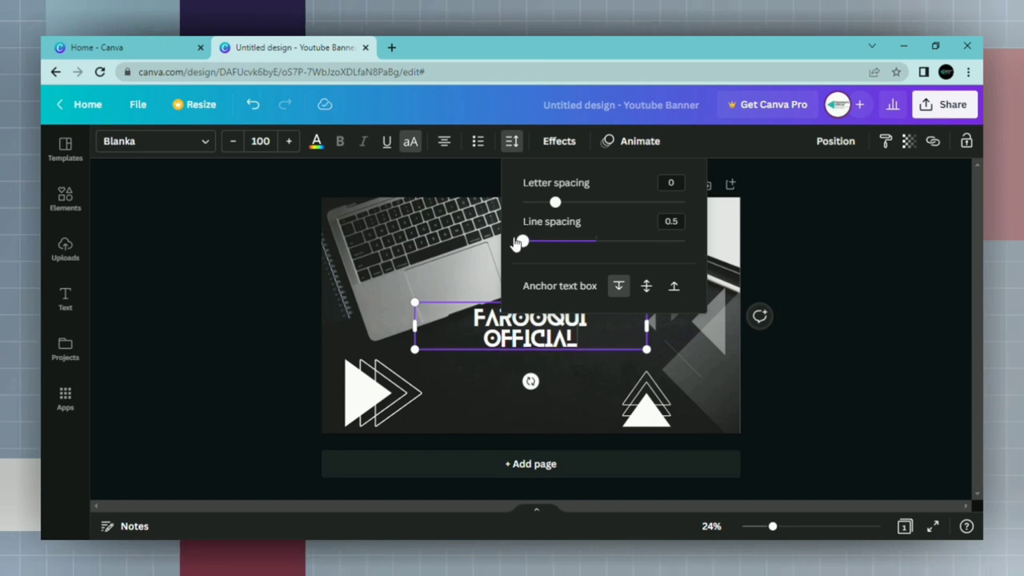
click(511, 142)
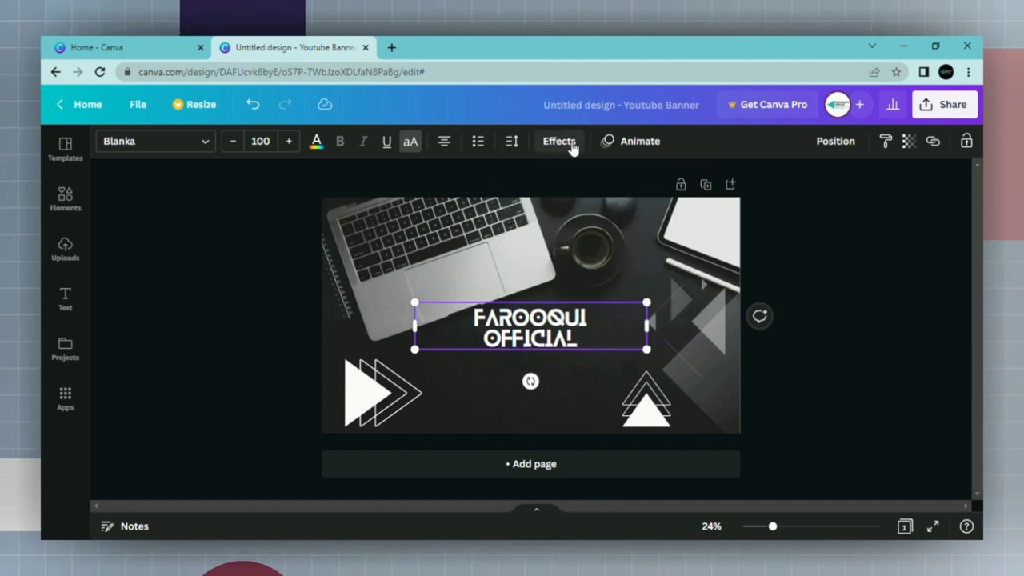
- Try left and right alignment, keep two lines, and nudge the title higher
click(450, 148)
click(450, 149)
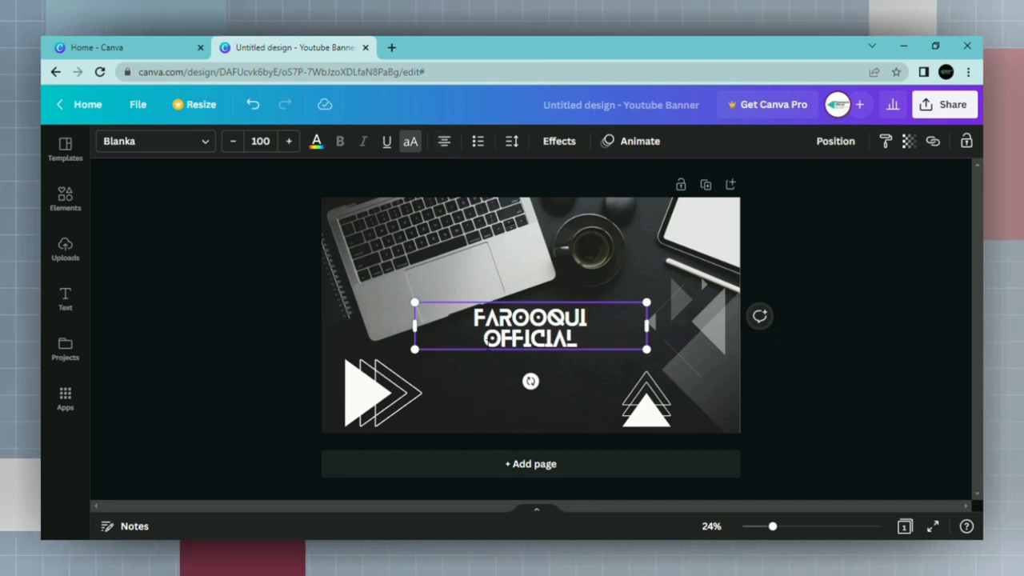
key(BackSpace)
key(Return)
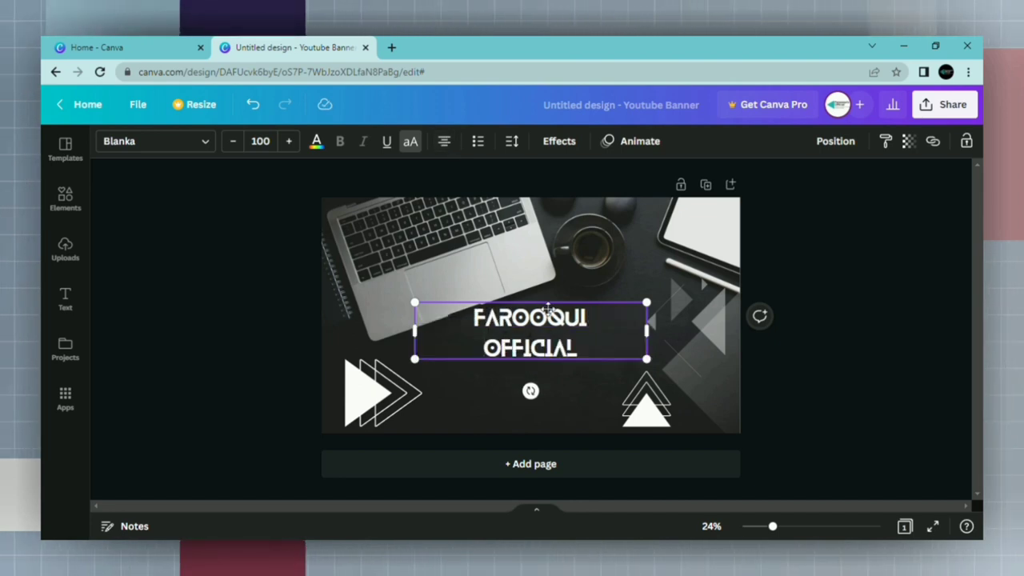
drag(547, 309, 544, 293)
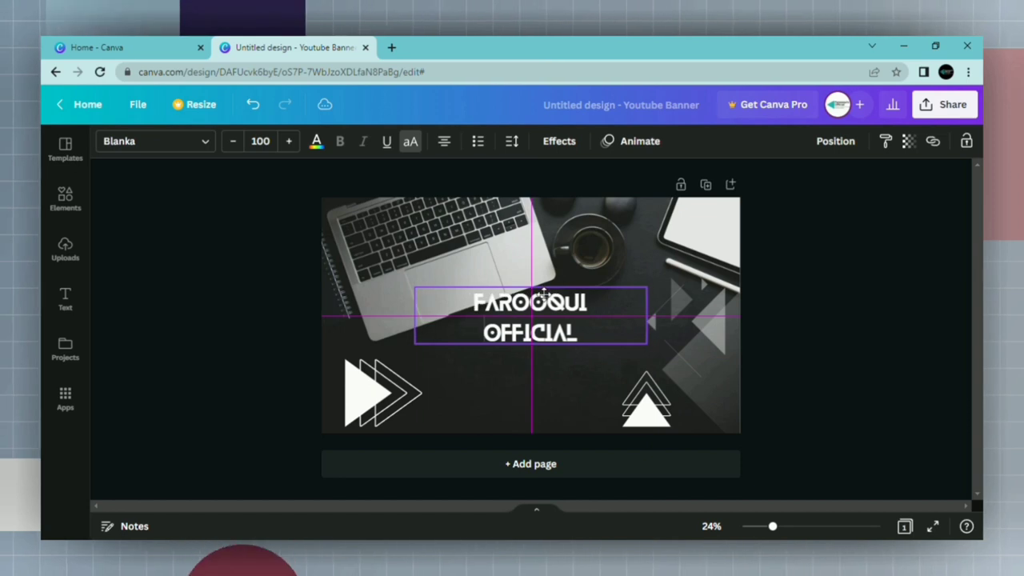
click(833, 143)
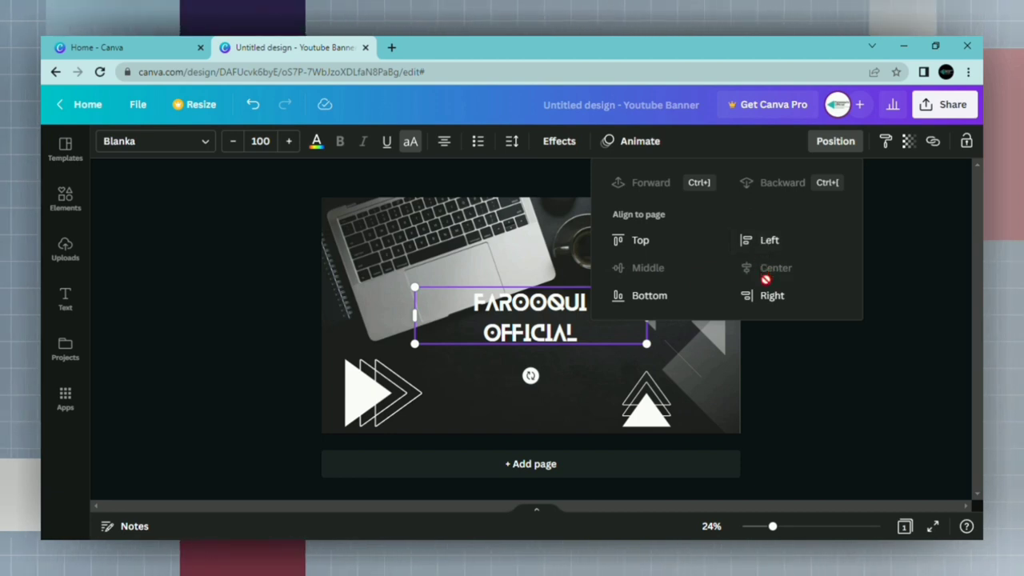
click(203, 198)
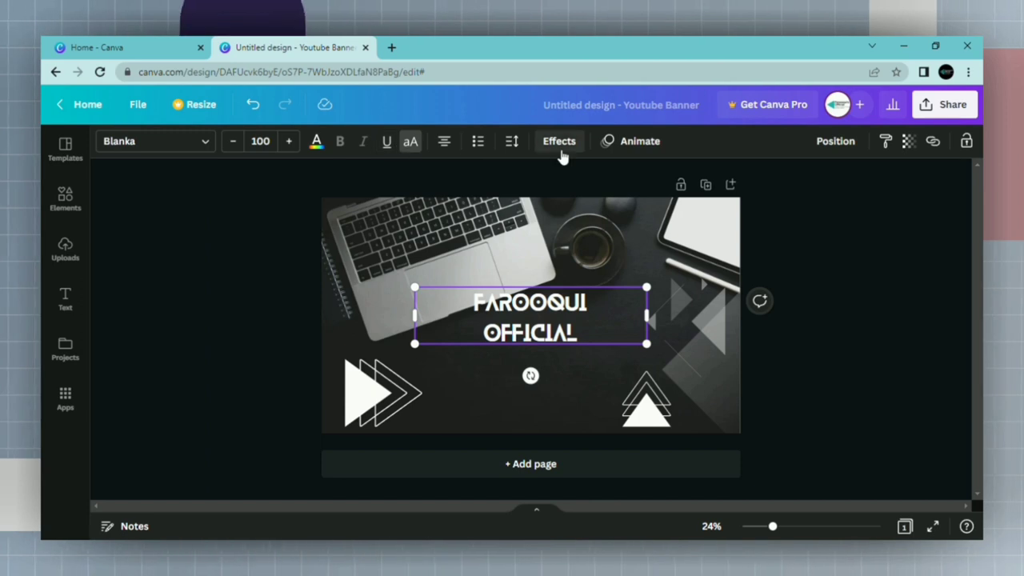
- Try Shadow and Lift effects, then give the title the Neon effect
click(559, 144)
click(232, 244)
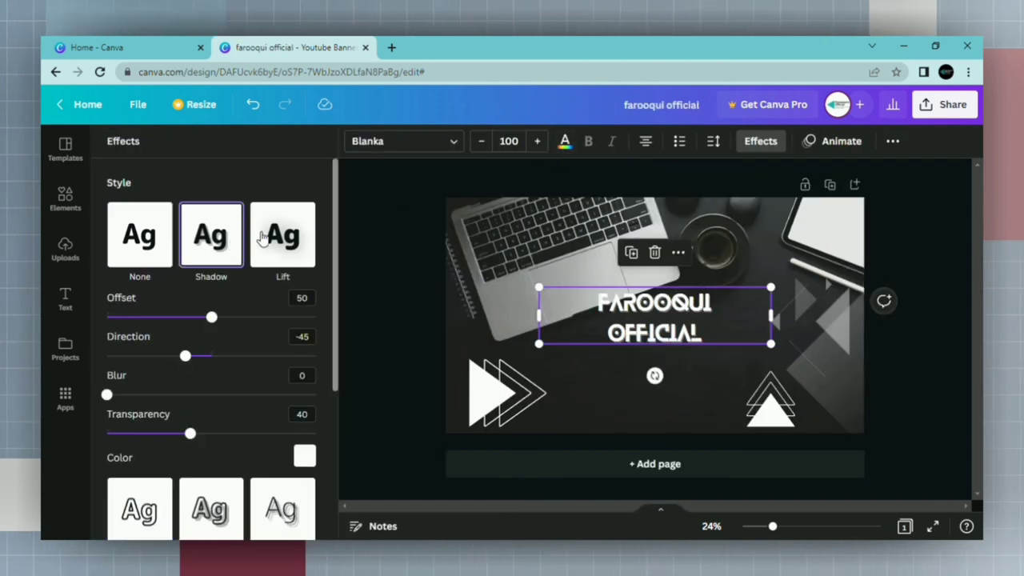
click(284, 240)
click(216, 454)
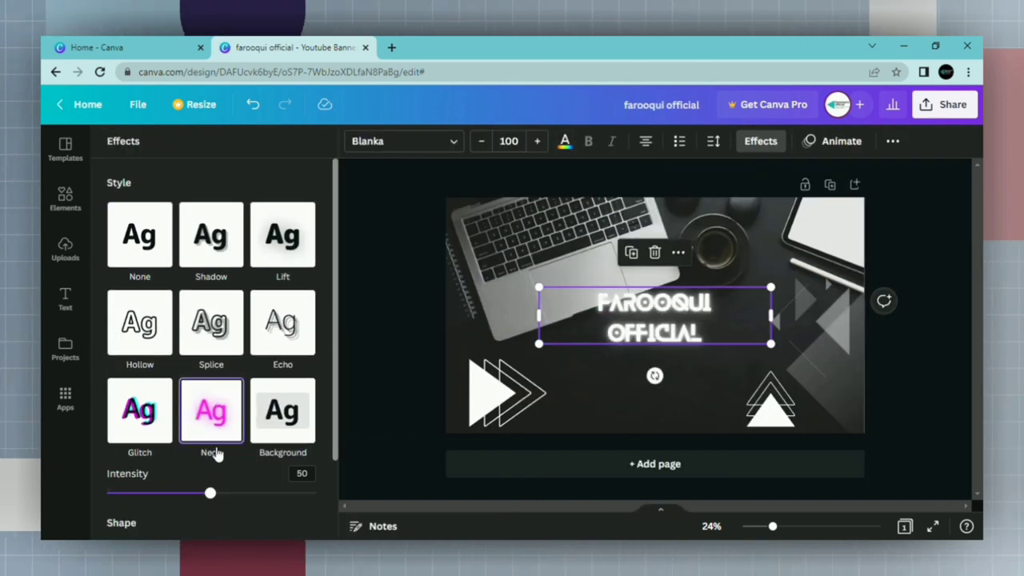
- Search Elements for 'black' and add a plain black square to the banner
click(436, 293)
click(215, 292)
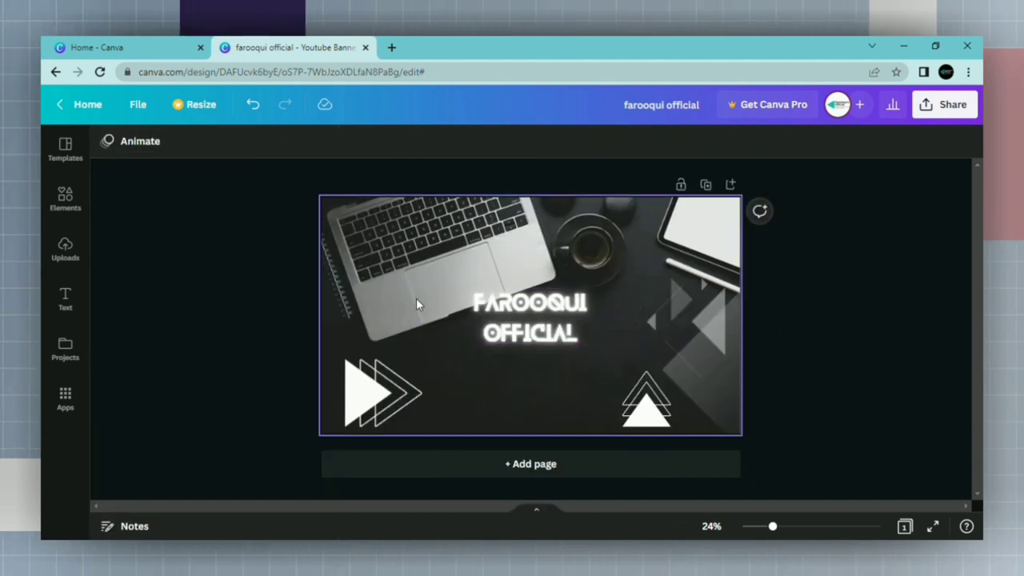
click(62, 153)
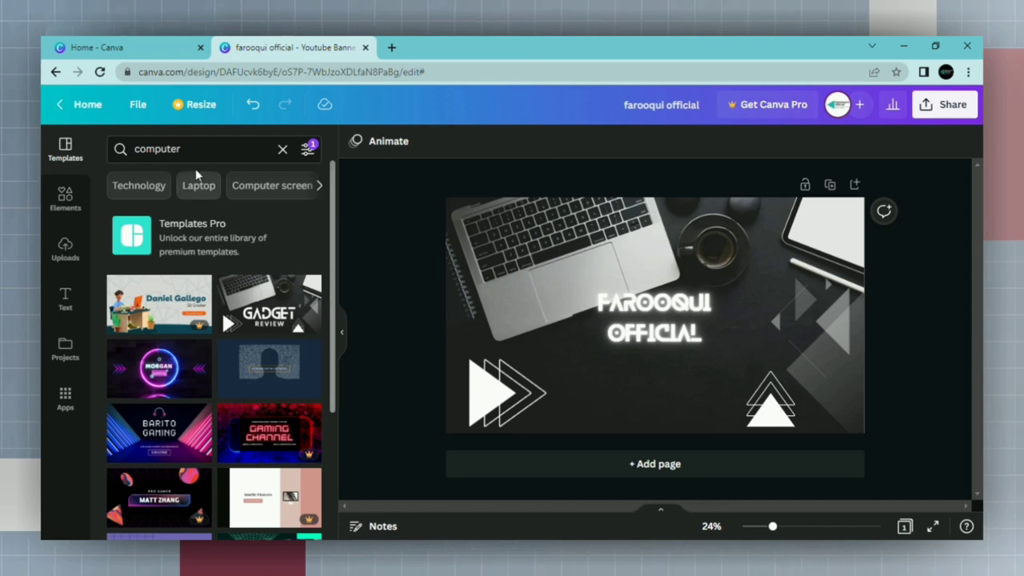
click(65, 196)
click(225, 152)
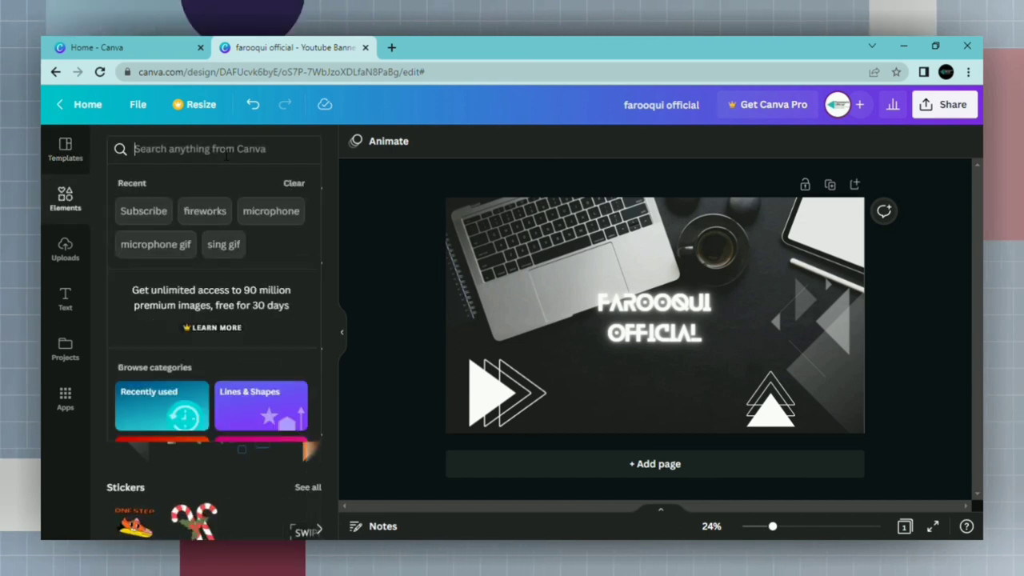
text(bl)
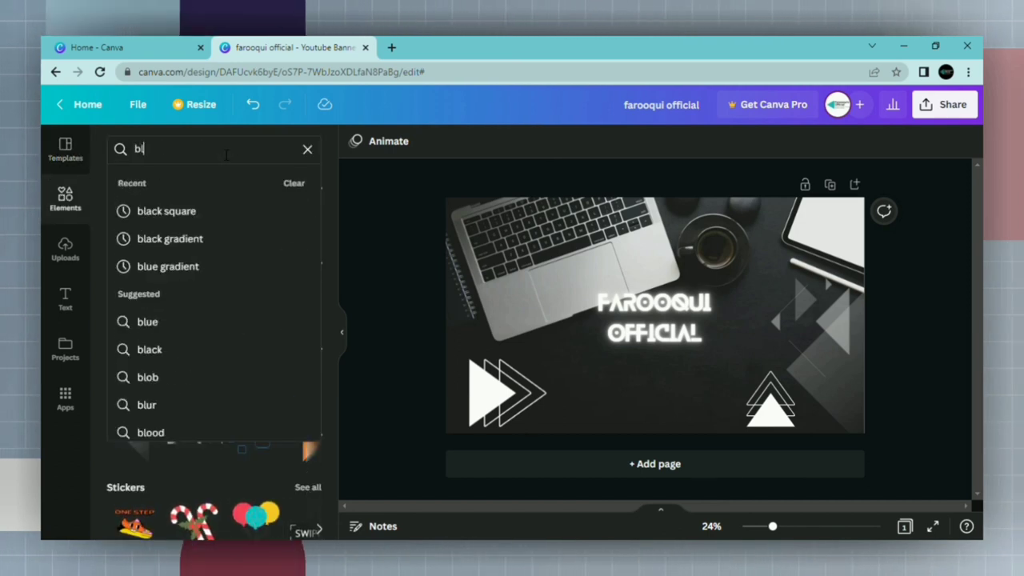
text(ack)
key(Return)
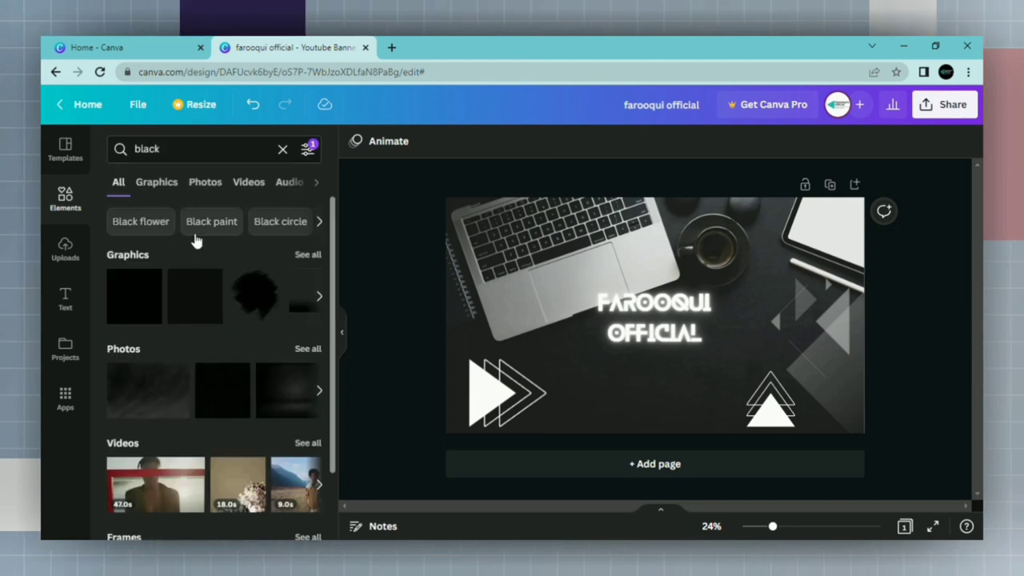
click(132, 296)
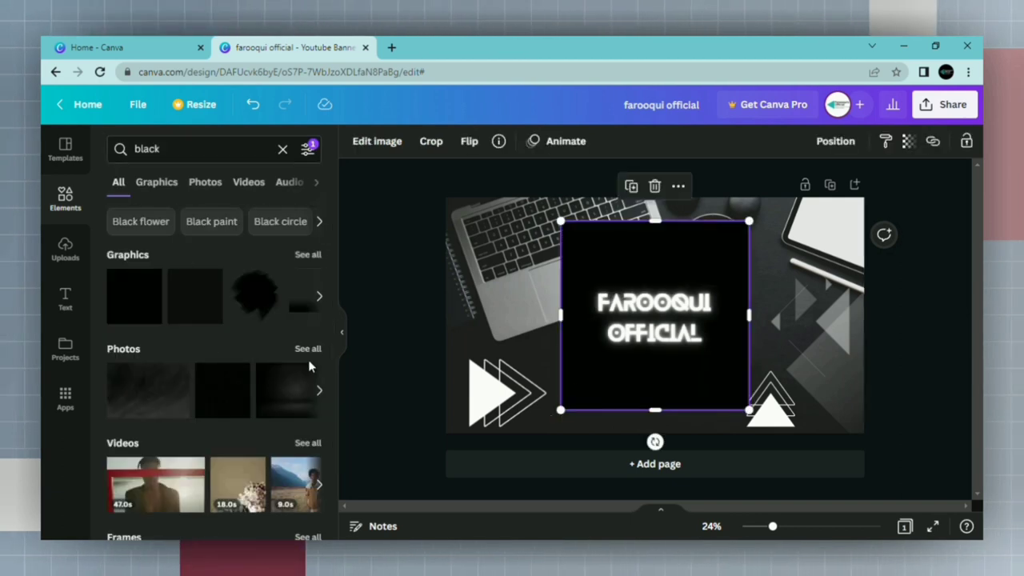
- Stretch the black square to cover the whole banner and centre it
click(342, 333)
mouse_move(437, 411)
mouse_down()
mouse_move(232, 503)
mouse_move(177, 552)
mouse_up()
drag(421, 384, 585, 224)
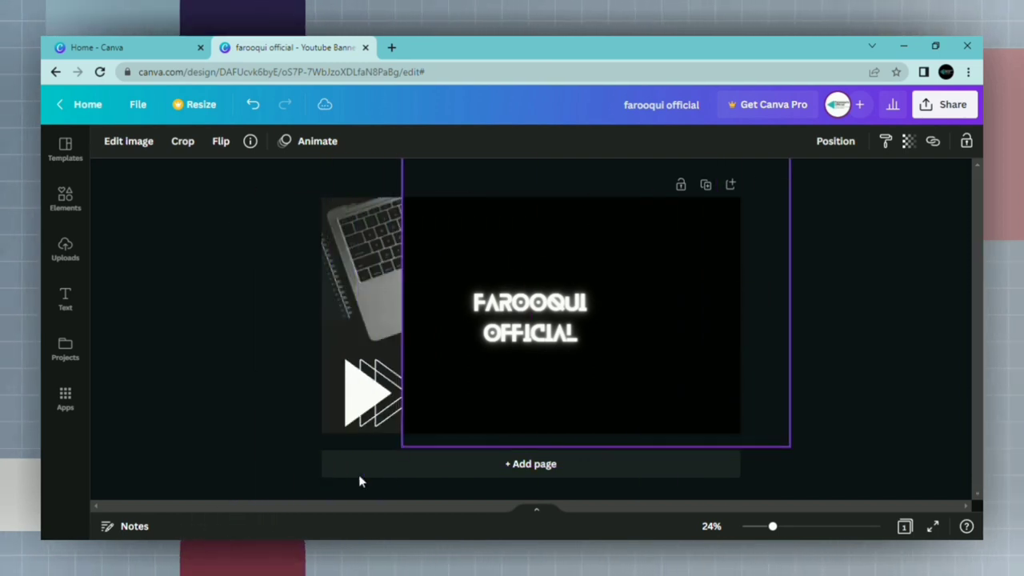
drag(404, 448, 276, 512)
drag(407, 359, 409, 389)
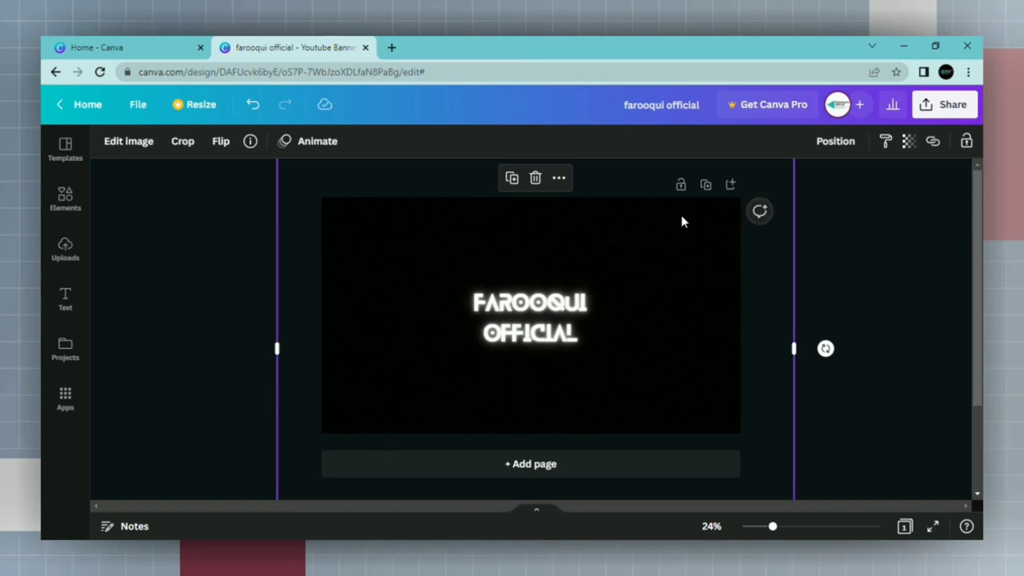
- Set the black overlay's transparency to 50
click(910, 141)
drag(910, 199, 844, 201)
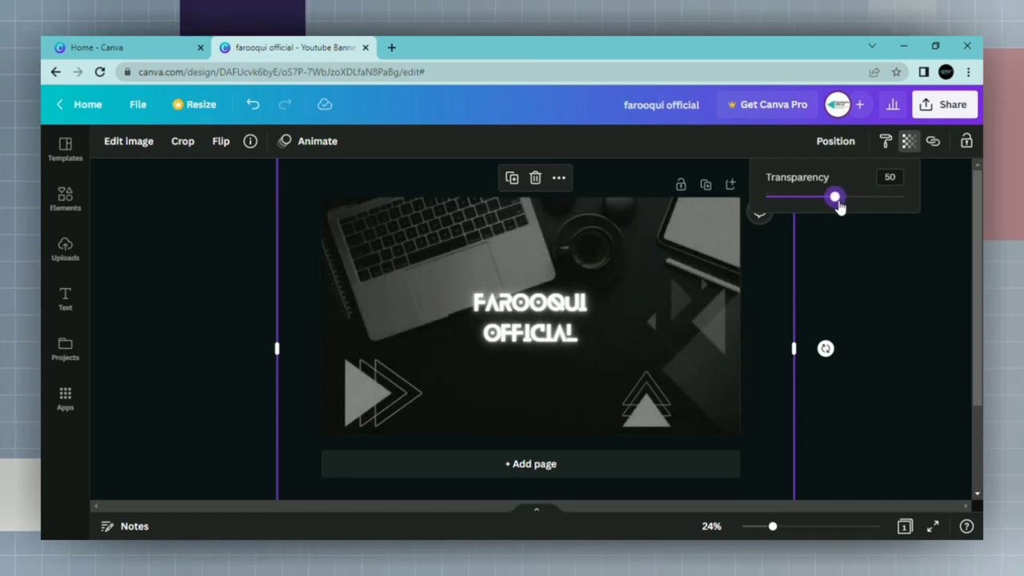
key(Escape)
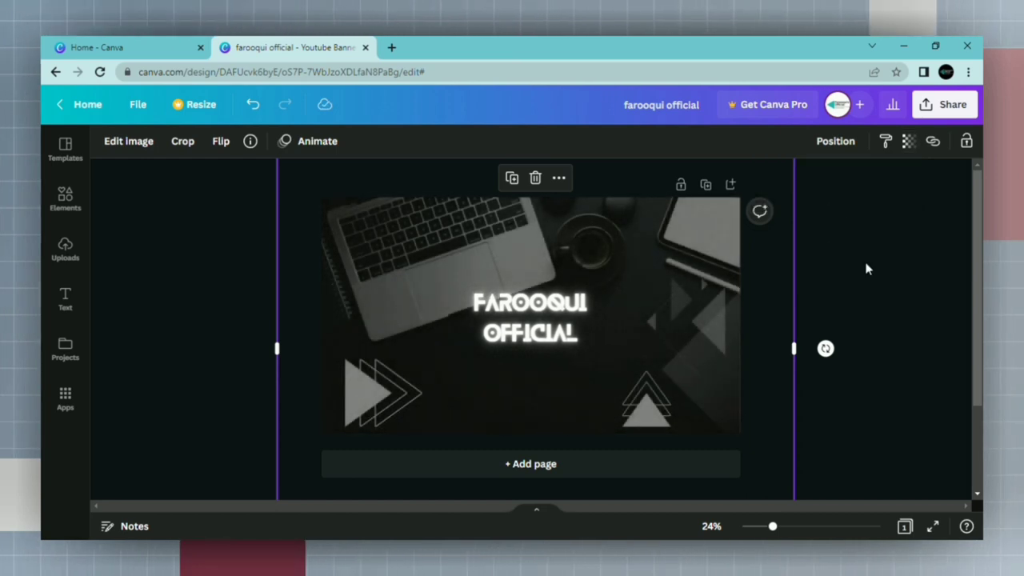
key(Delete)
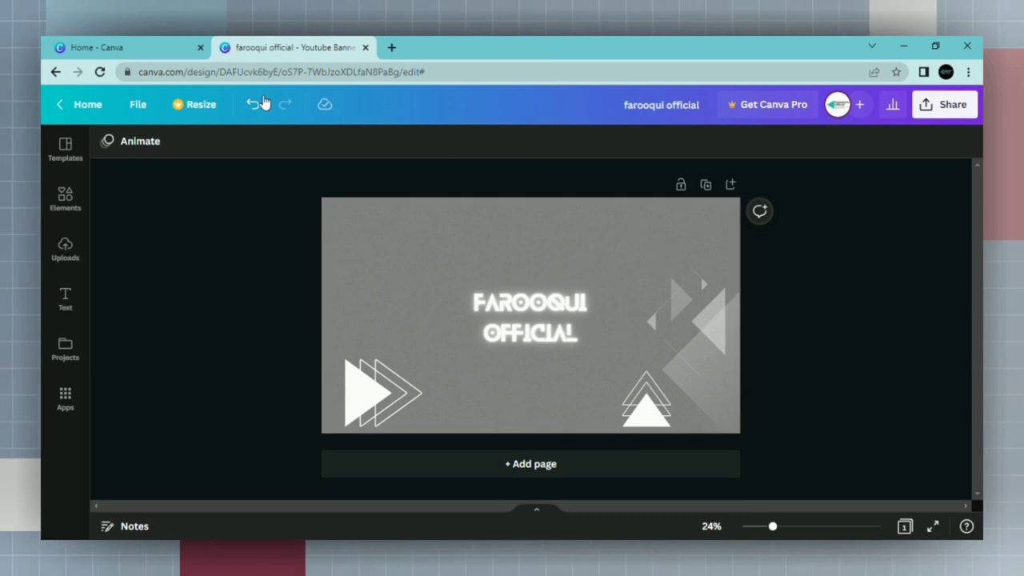
click(254, 104)
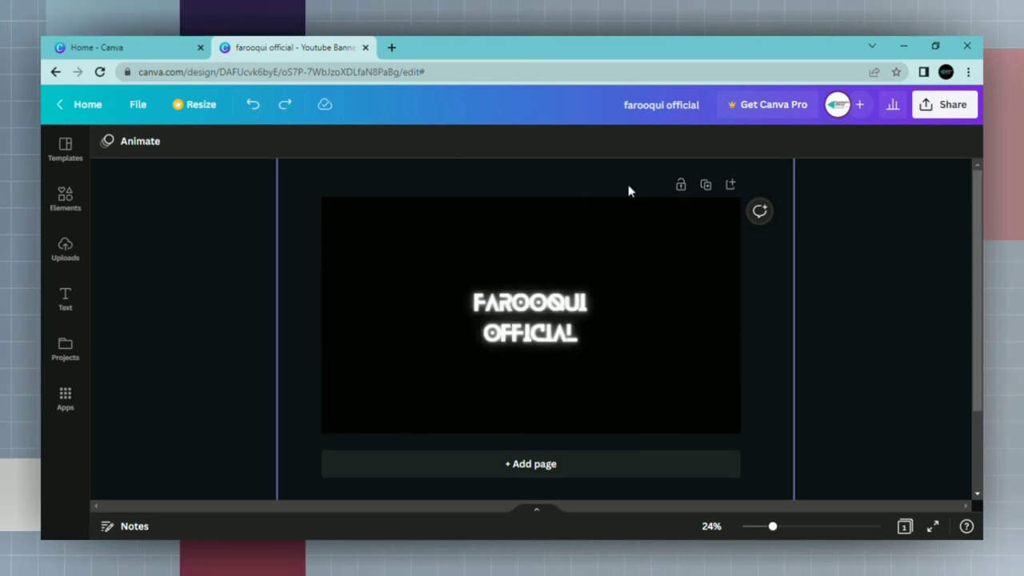
click(909, 141)
drag(903, 197, 839, 202)
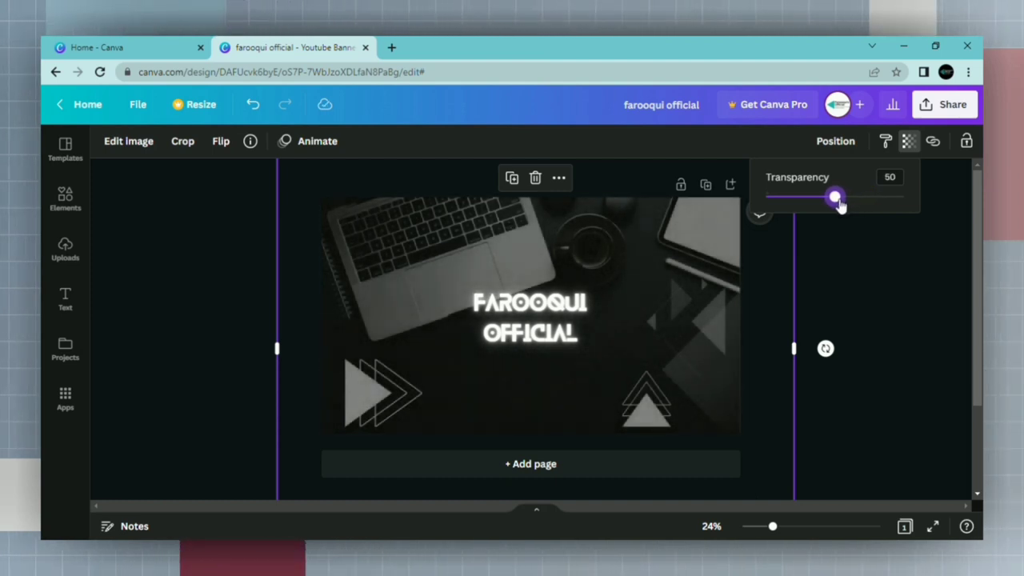
click(577, 244)
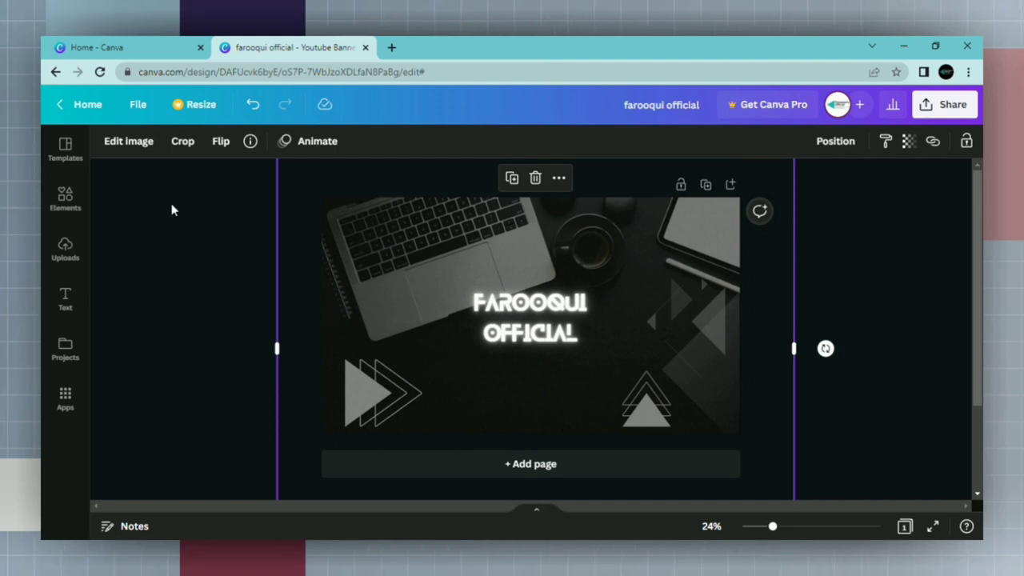
key(Delete)
click(391, 252)
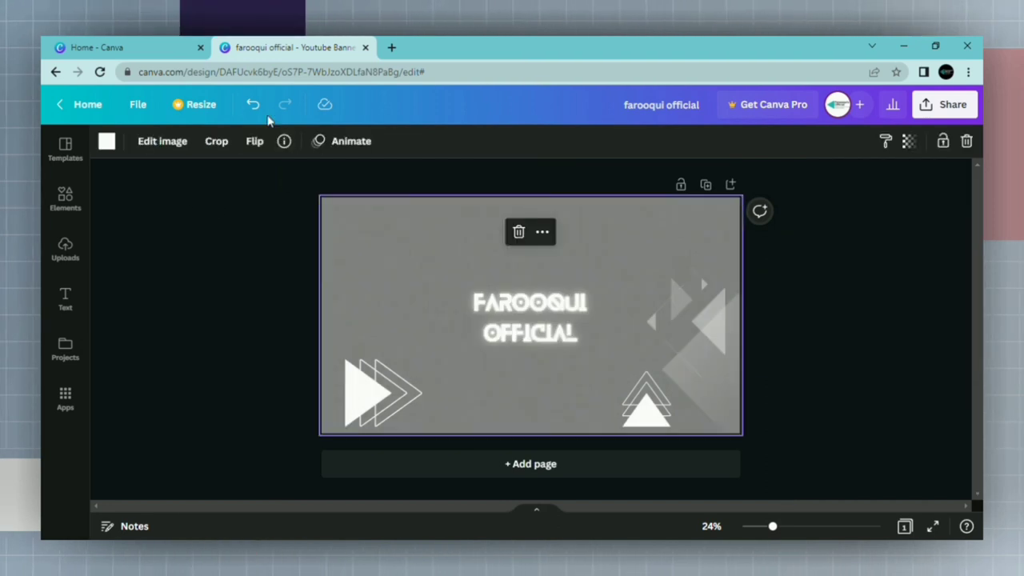
click(256, 107)
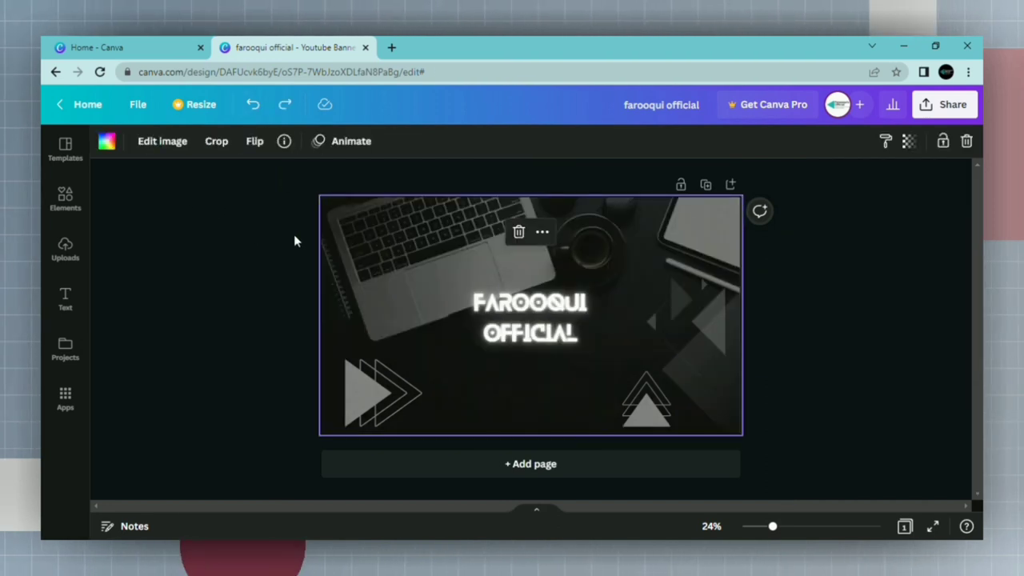
click(240, 242)
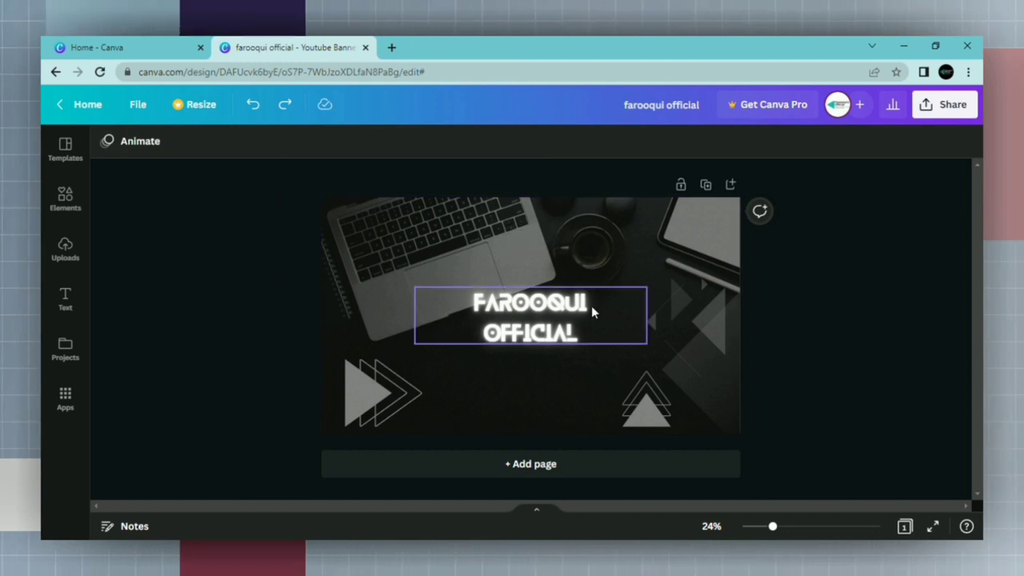
- Add the neon 'PARTY! PARTY! PARTY!' font combination from the Text panel
click(65, 197)
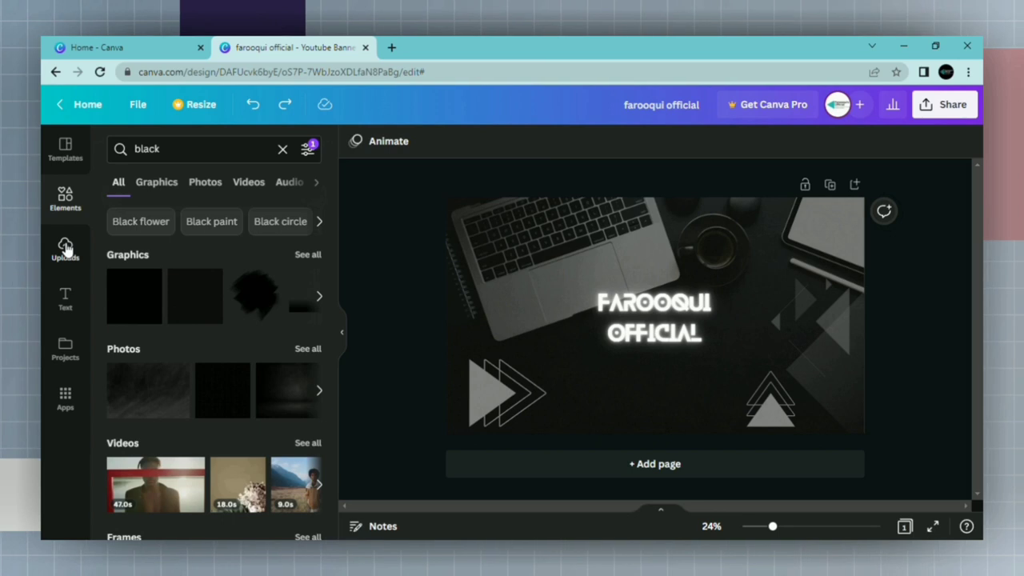
click(66, 248)
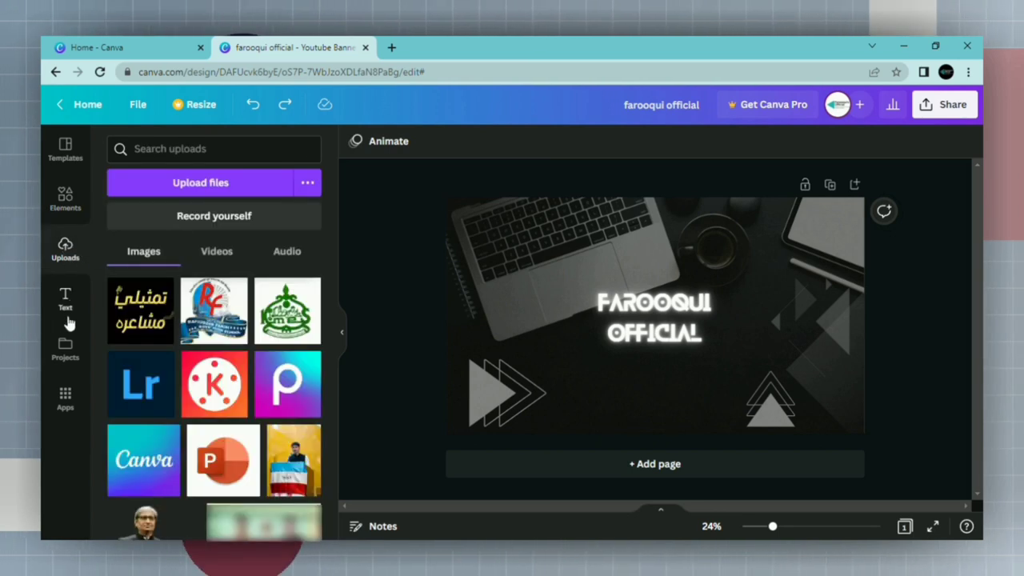
click(66, 307)
scroll(221, 320, down, 3)
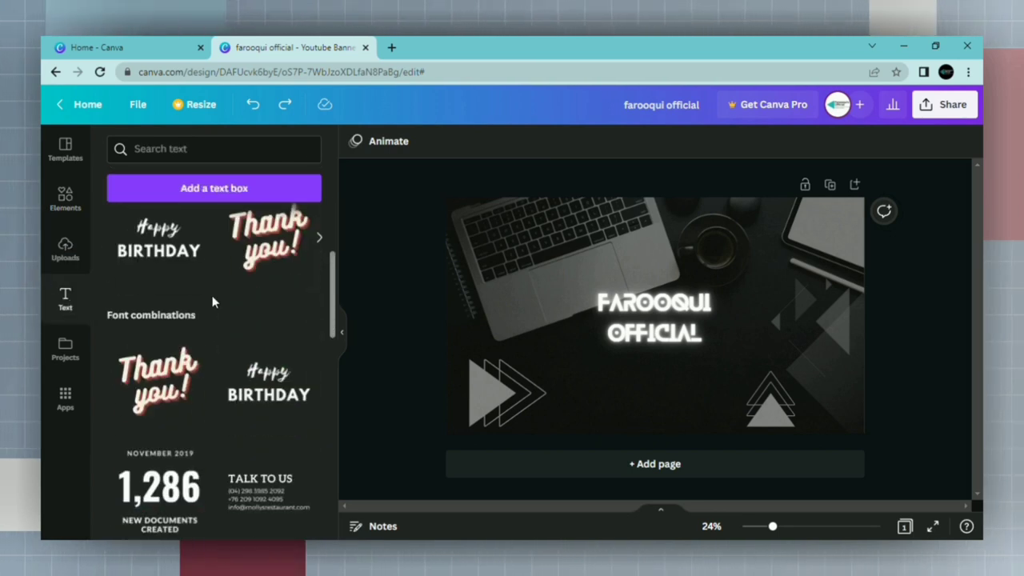
scroll(214, 360, down, 3)
scroll(213, 392, up, 5)
scroll(214, 378, down, 5)
scroll(214, 379, down, 2)
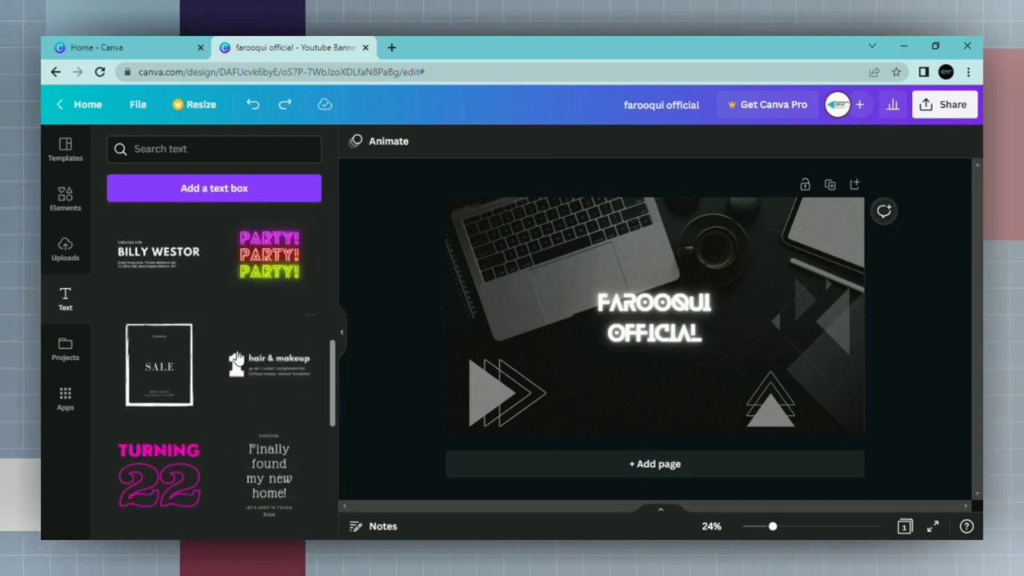
click(272, 264)
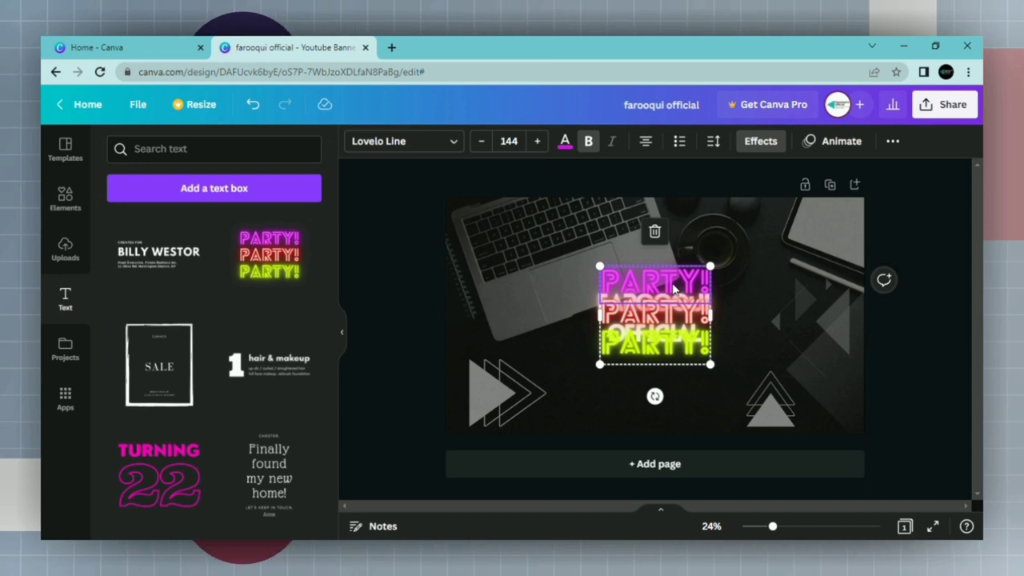
- Keep only the red PARTY! line and retype it as SUBSCRIBE on one line
click(655, 292)
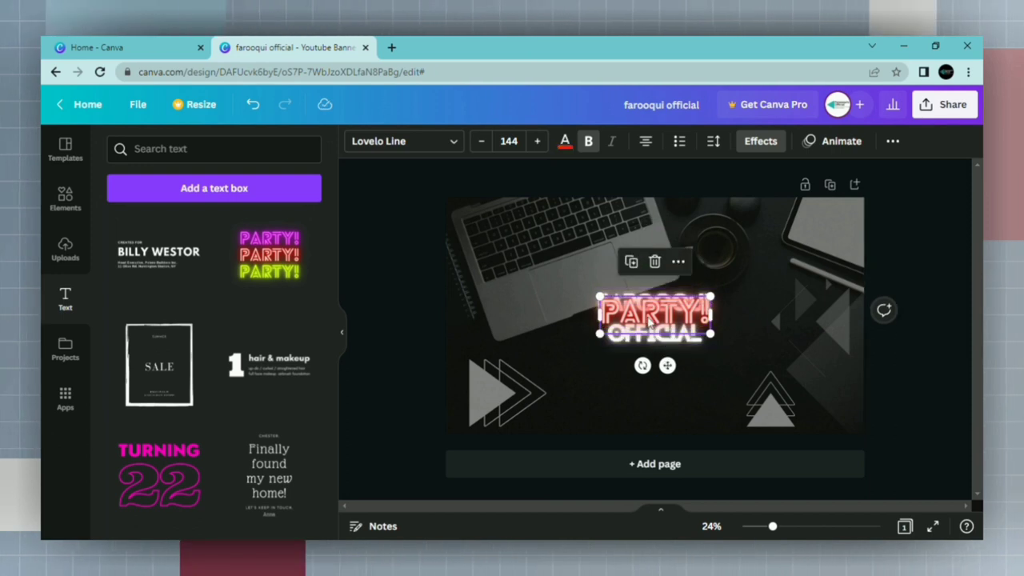
drag(658, 326, 656, 230)
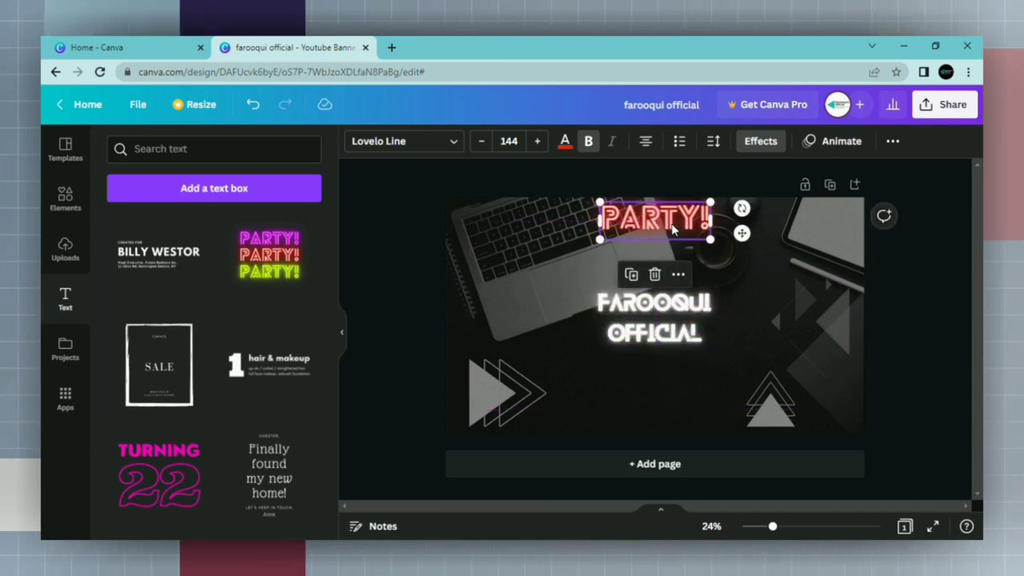
click(673, 230)
key(BackSpace)
key(BackSpace)
key(BackSpace)
key(BackSpace)
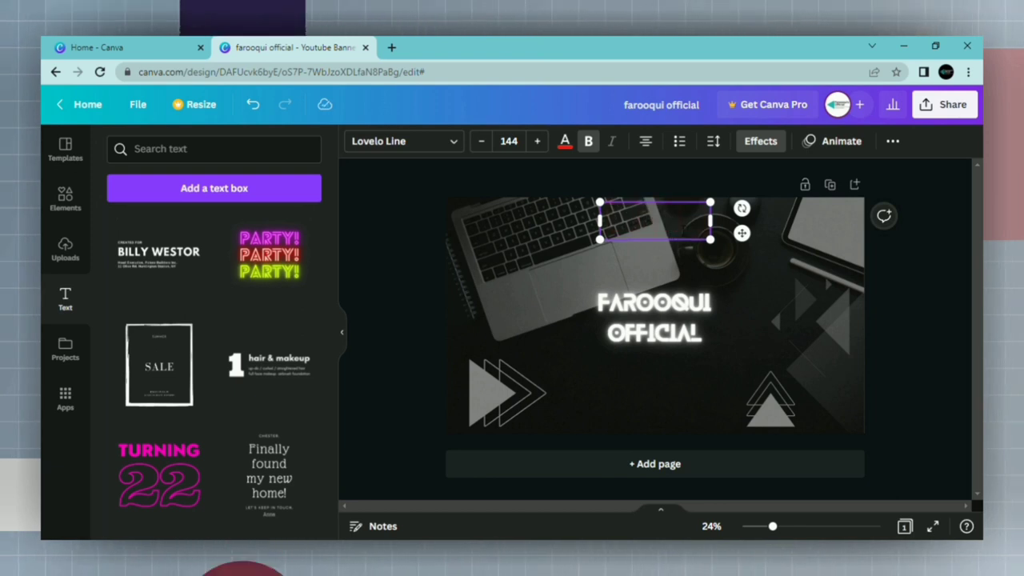
text(SUBSCRIBE)
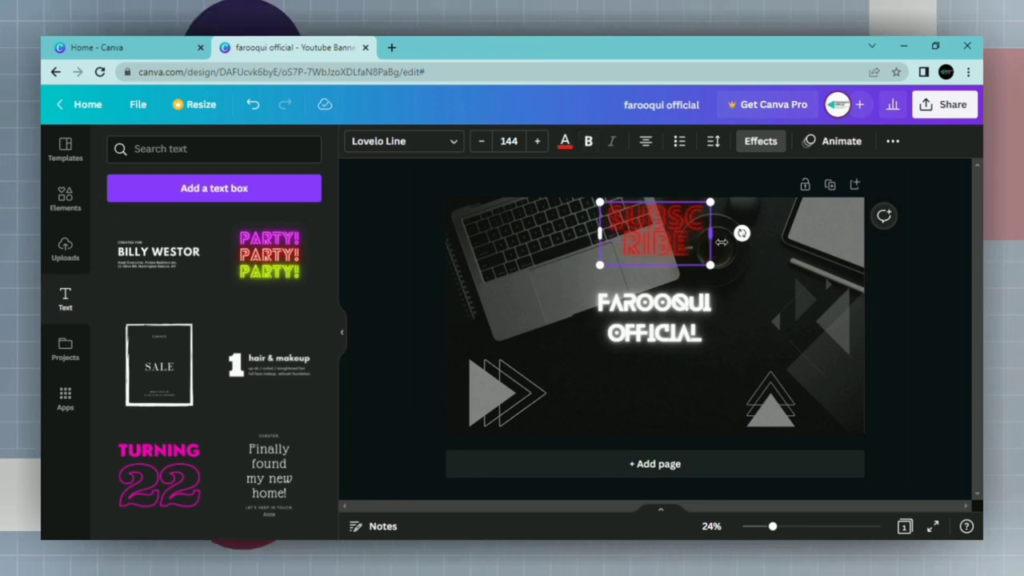
mouse_move(721, 242)
mouse_down()
mouse_move(839, 241)
mouse_move(693, 239)
mouse_move(658, 252)
mouse_move(648, 238)
mouse_up()
- Resize SUBSCRIBE to font size 78 and place it beneath FAROOQUI OFFICIAL
click(485, 141)
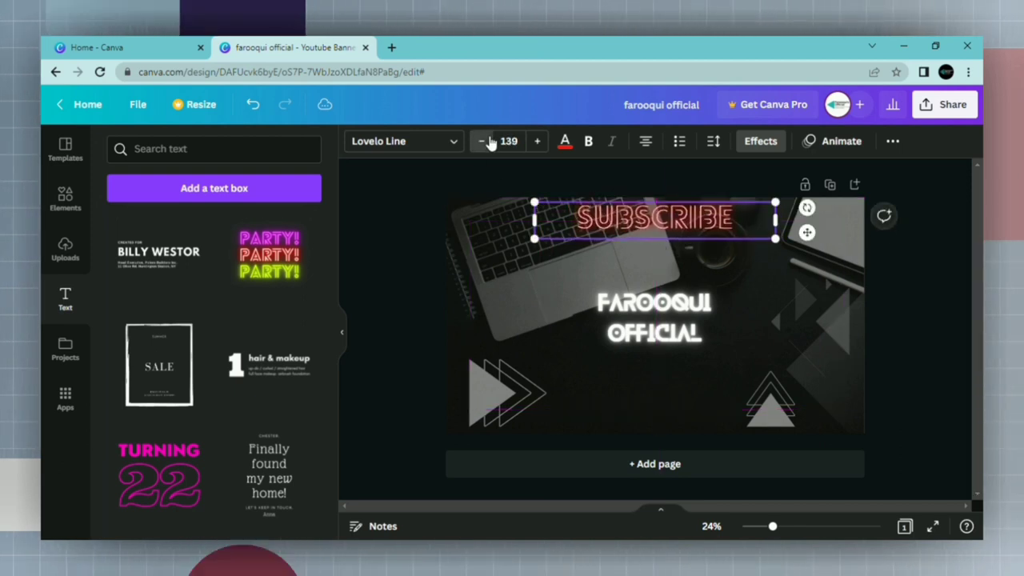
click(487, 141)
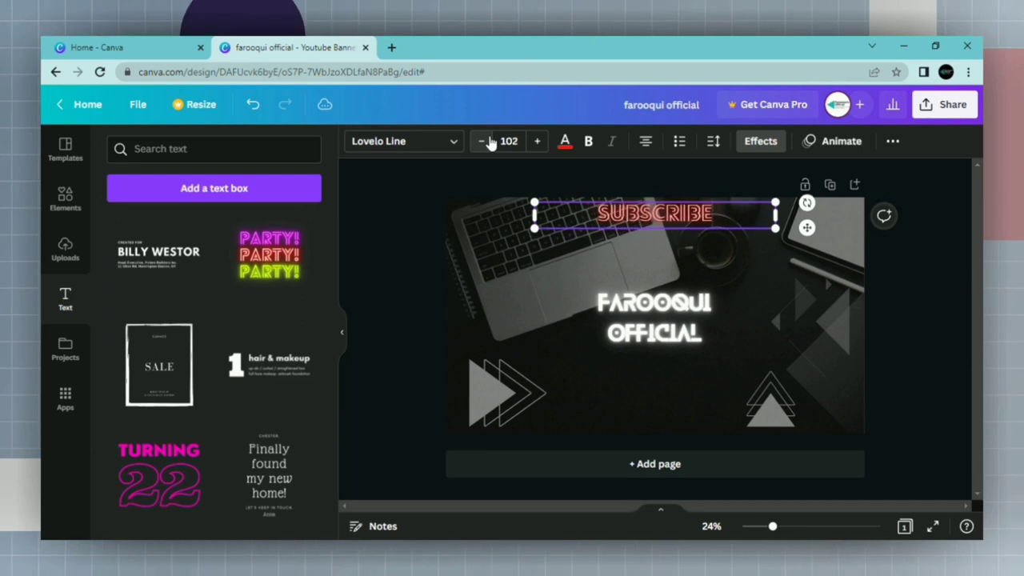
key(Tab)
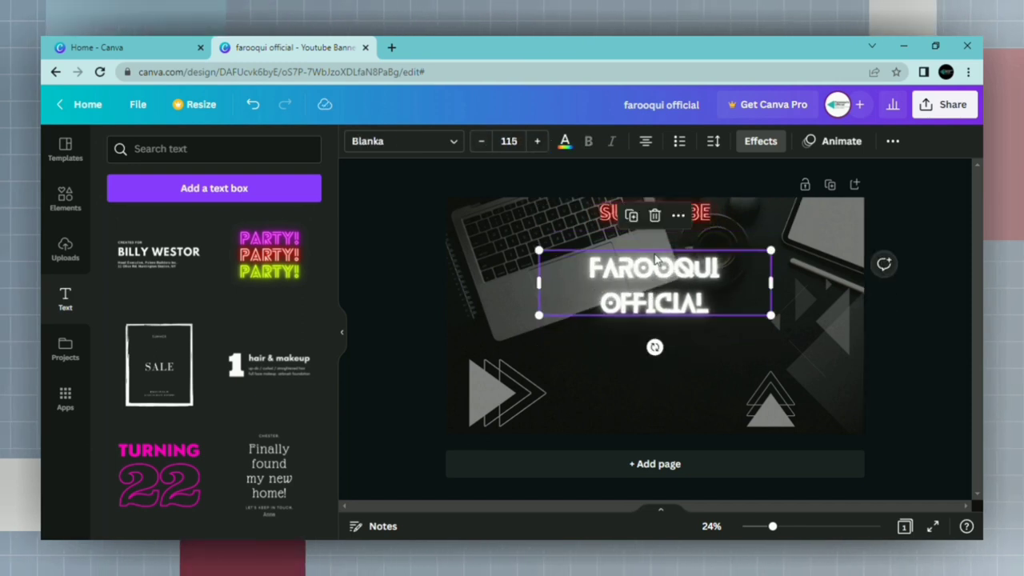
drag(704, 223, 704, 336)
click(509, 141)
text(78)
key(Return)
key(Tab)
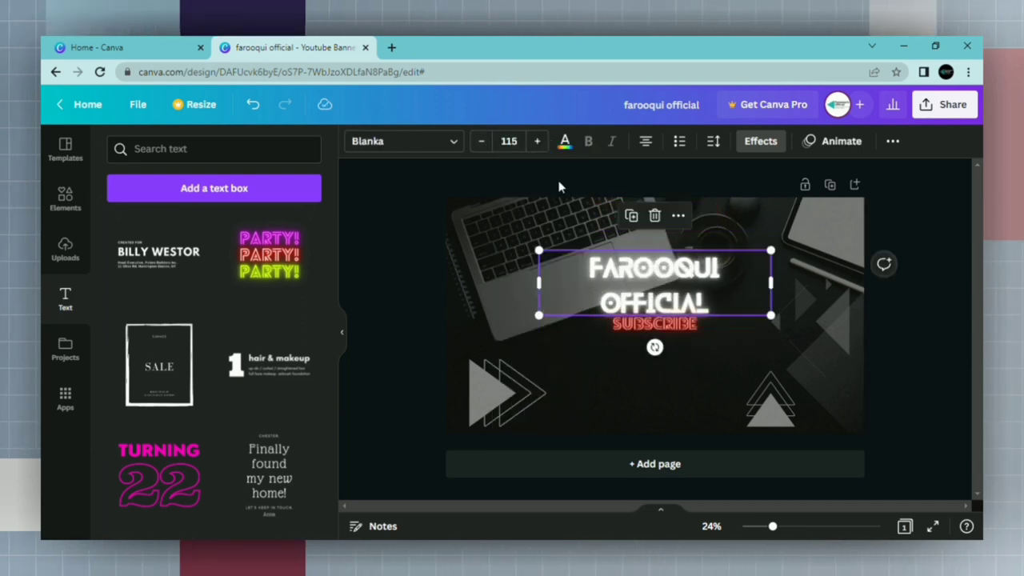
key(Tab)
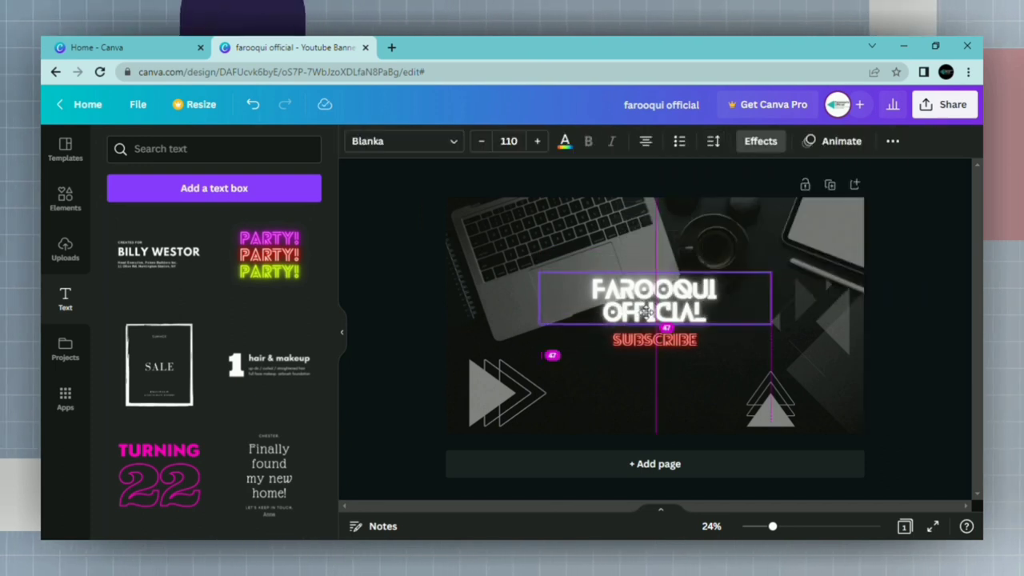
- Download the banner as a PNG
click(945, 104)
click(829, 438)
click(832, 362)
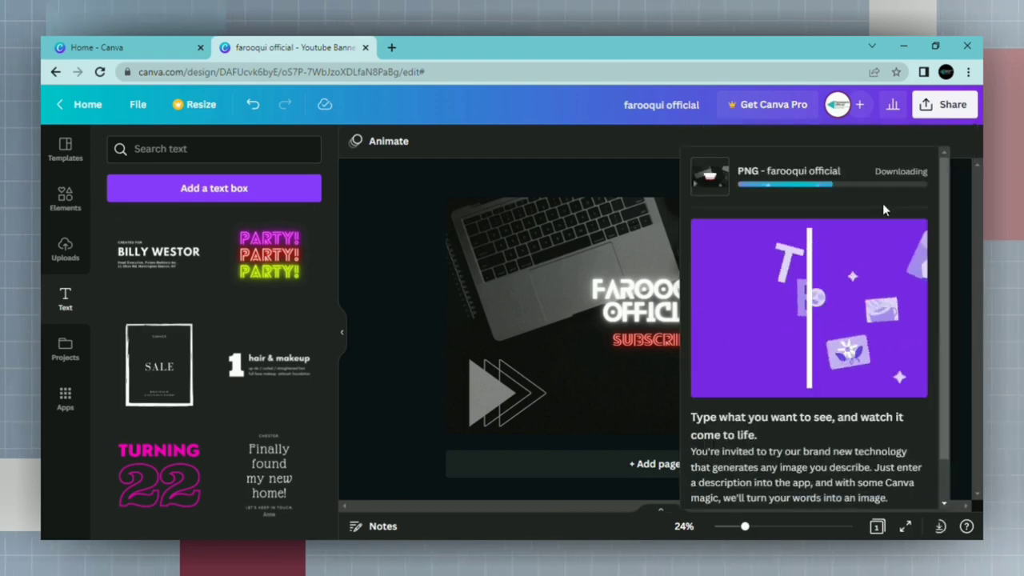